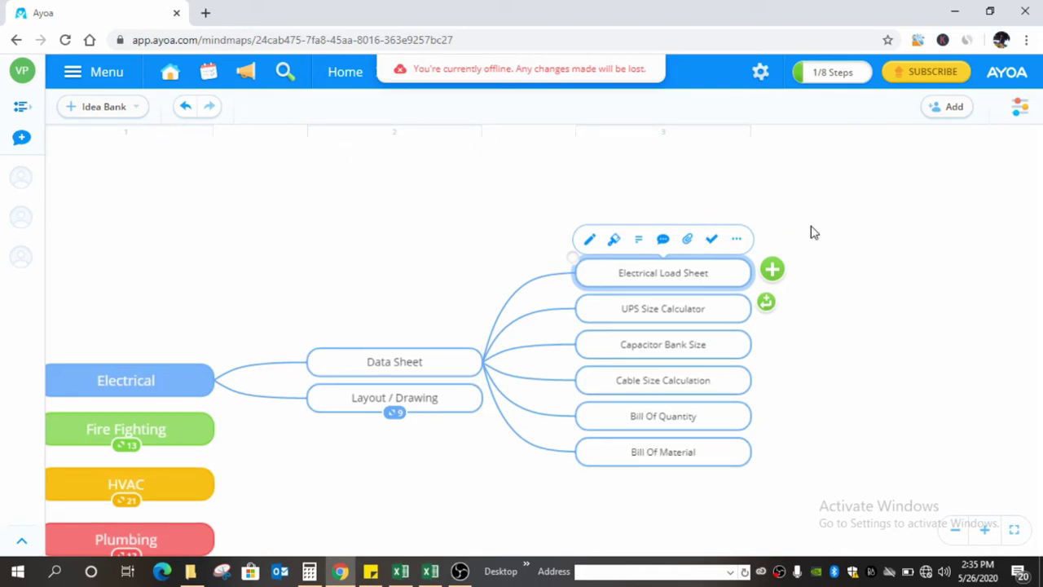
Switch from the mind map to the Load Sheet(Master Copy) workbook in Excel.
scroll(913, 204, "down", 2)
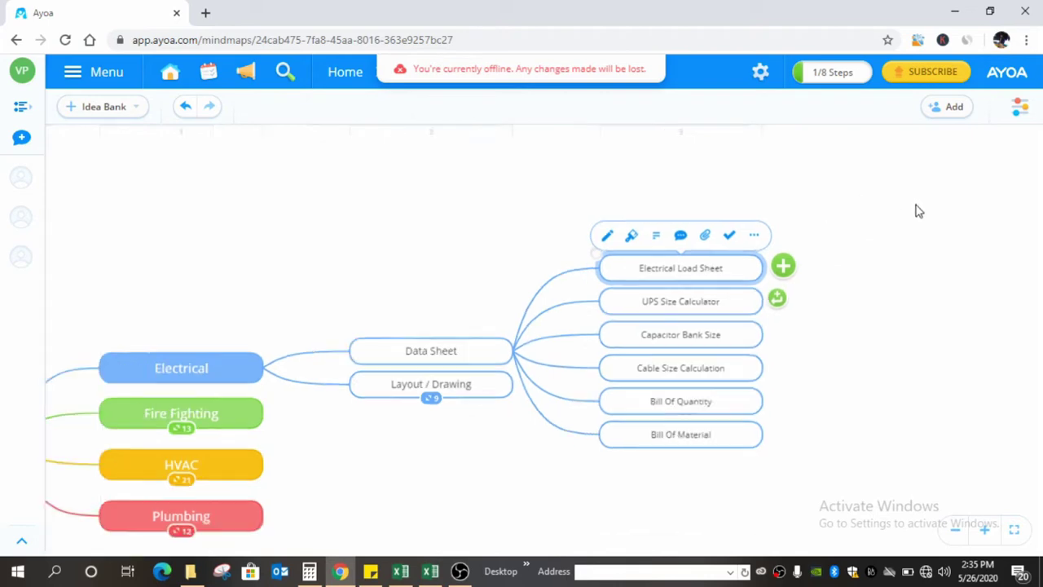
scroll(772, 271, "up", 4)
scroll(771, 267, "up", 3)
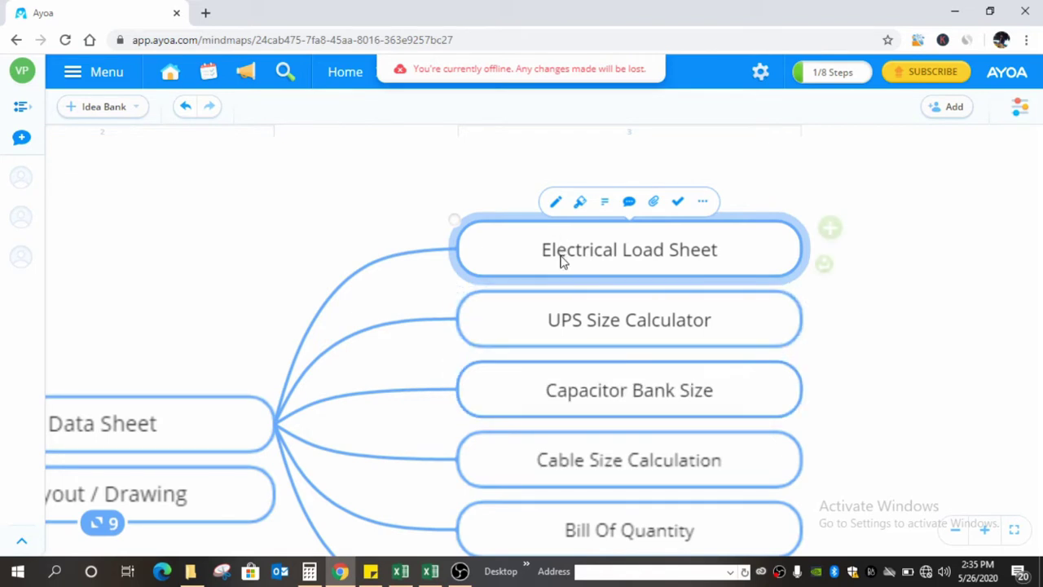
left_click(424, 573)
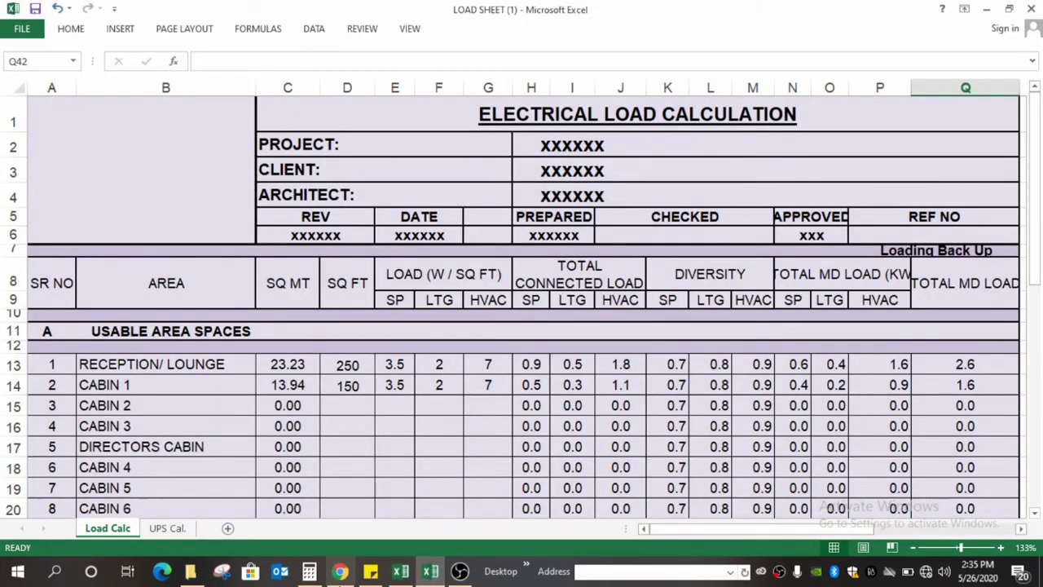
mouse_move(406, 574)
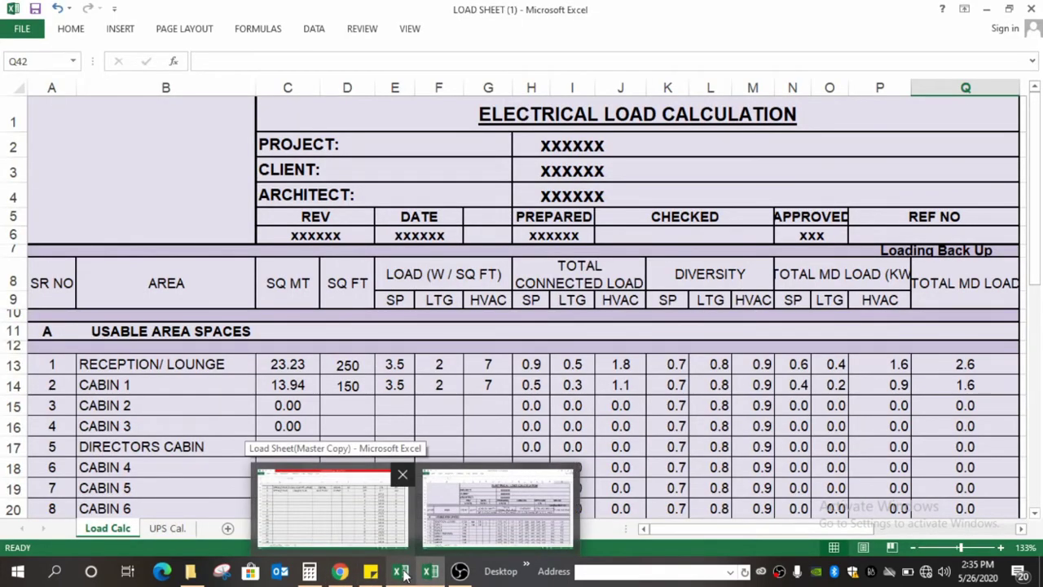
left_click(326, 505)
scroll(393, 300, "up", 4)
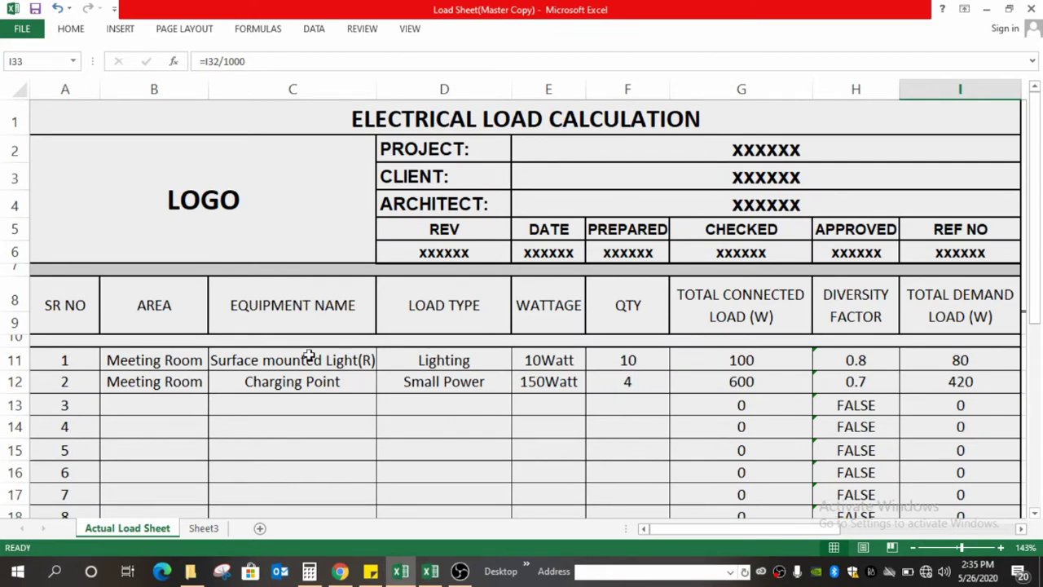
Clear the sample equipment names and load types in C11:D12.
left_click(368, 362)
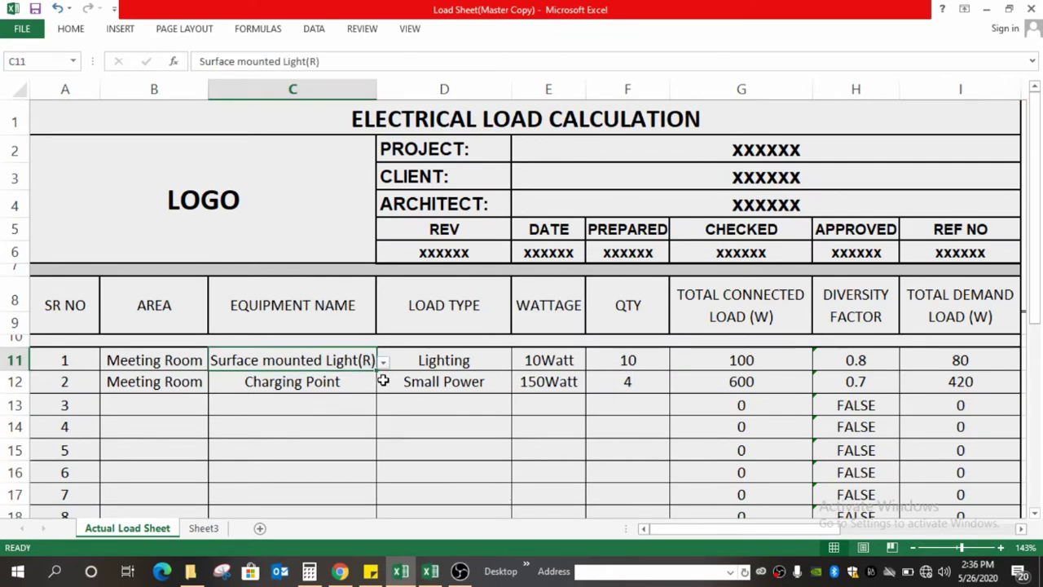
key("Delete")
left_click(343, 381)
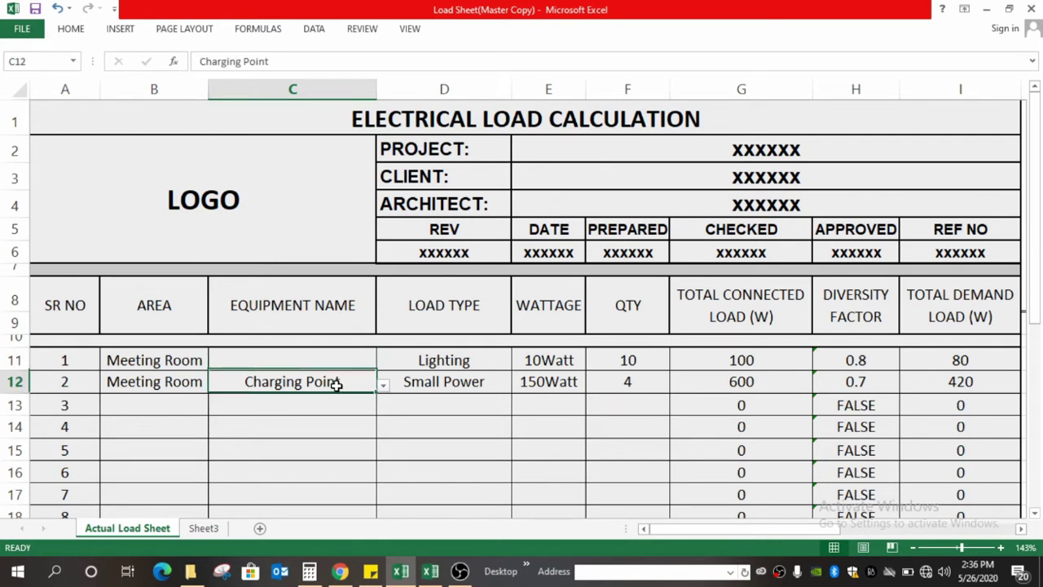
key("Delete")
left_click(466, 365)
left_click(473, 376)
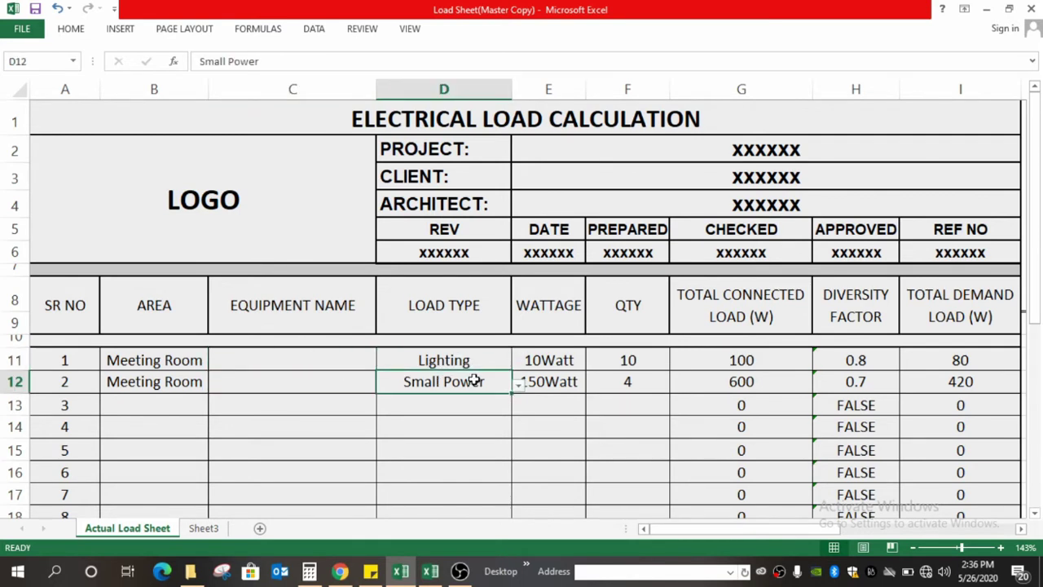
key("Delete")
left_click(473, 362)
key("Delete")
Clear the 10Watt/150Watt wattages and quantities 10 and 4 in E11:F12.
left_click(562, 364)
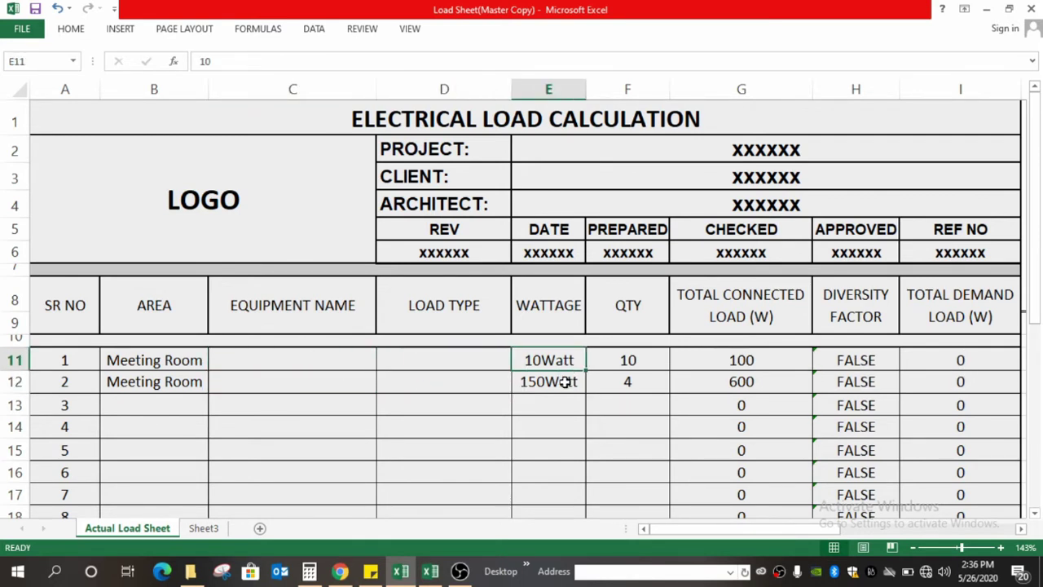
left_click(559, 380)
key("Delete")
left_click(544, 358)
key("Delete")
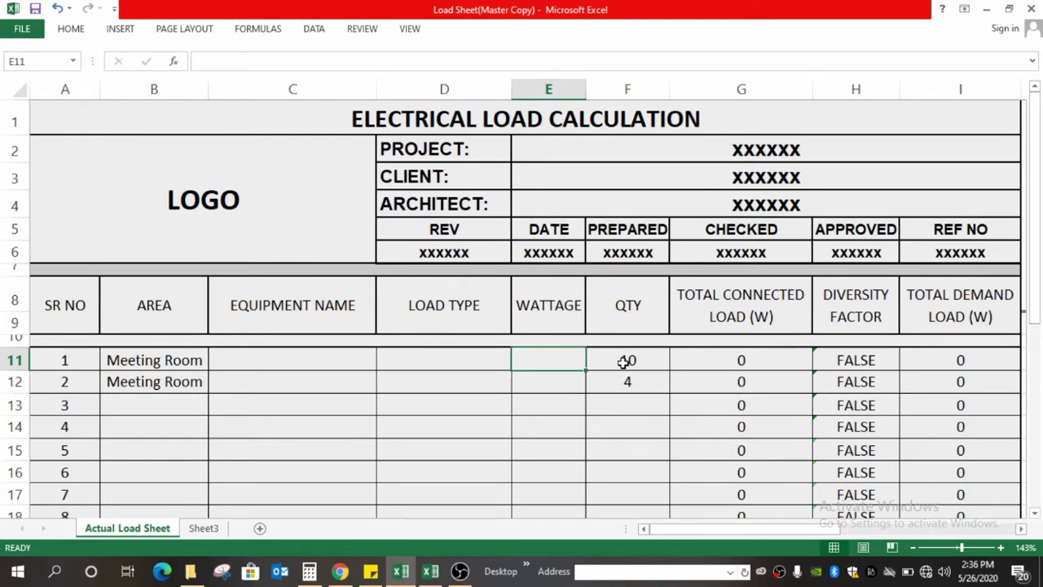
left_click(627, 380)
key("Delete")
left_click(628, 361)
key("Delete")
left_click(628, 382)
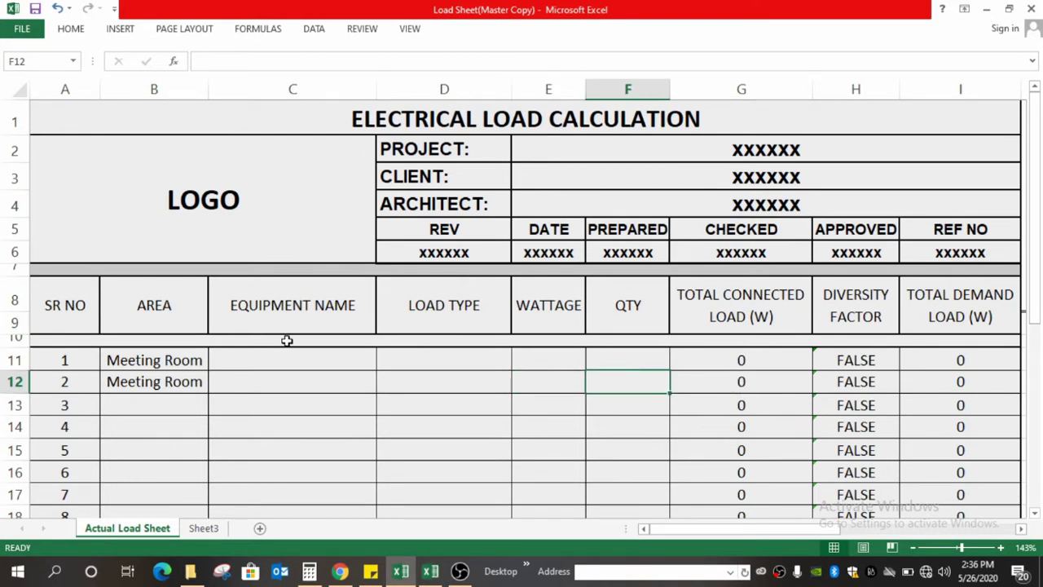
scroll(676, 361, "down", 4)
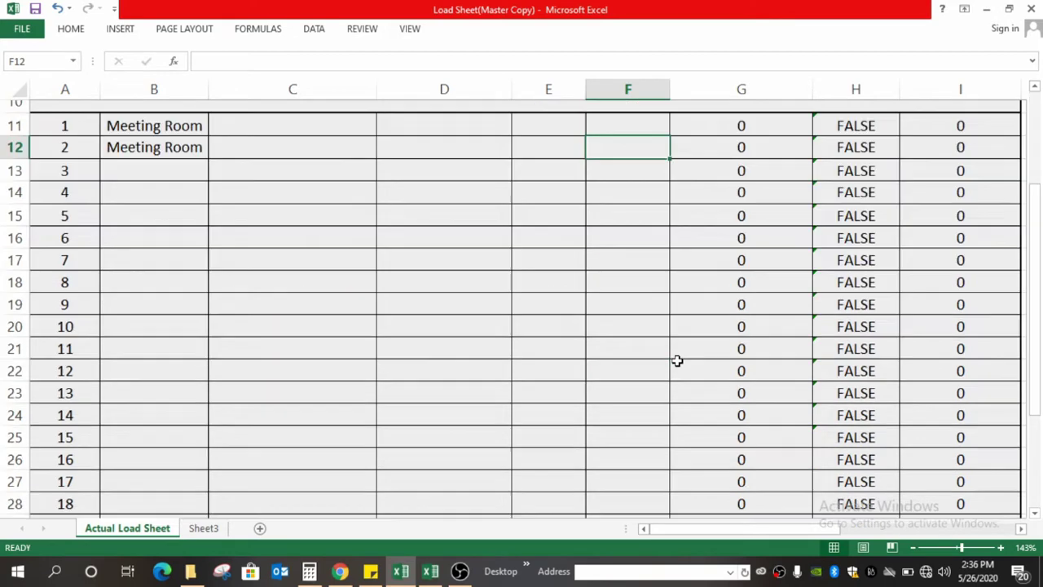
scroll(675, 360, "up", 4)
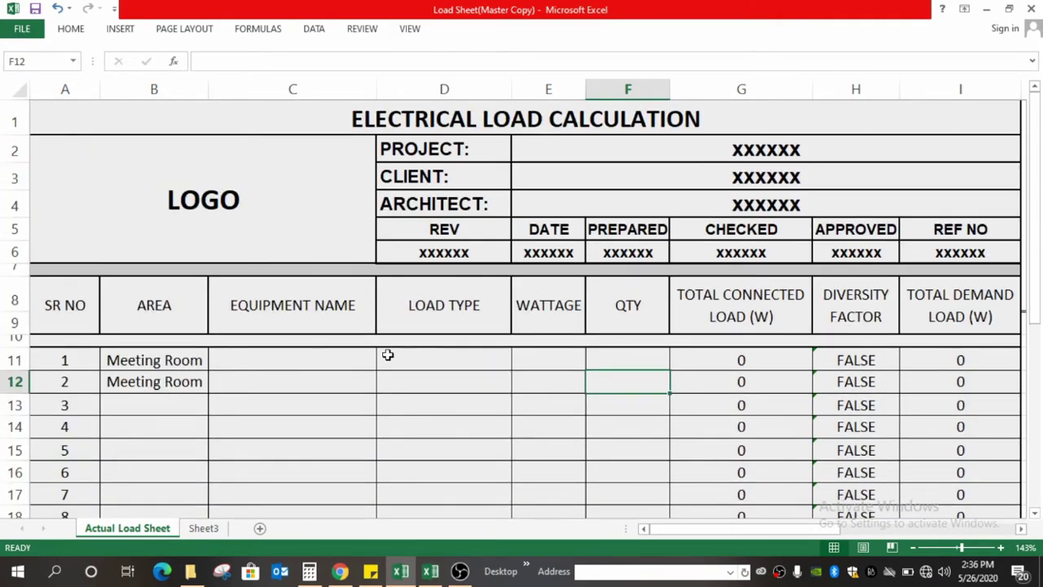
Set D11's load type to Small Power and check H11's diversity factor formula.
left_click(480, 355)
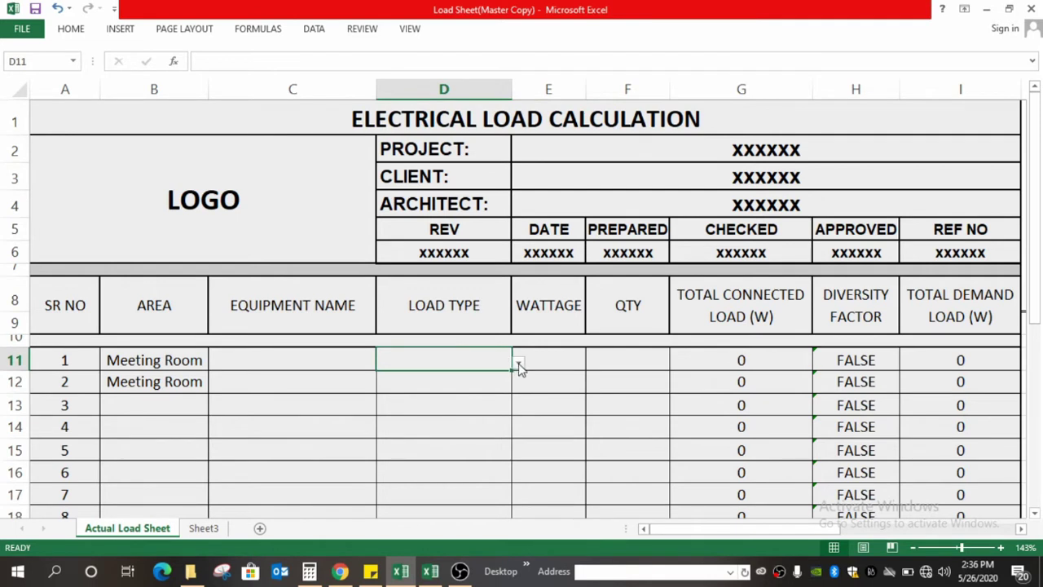
left_click(519, 362)
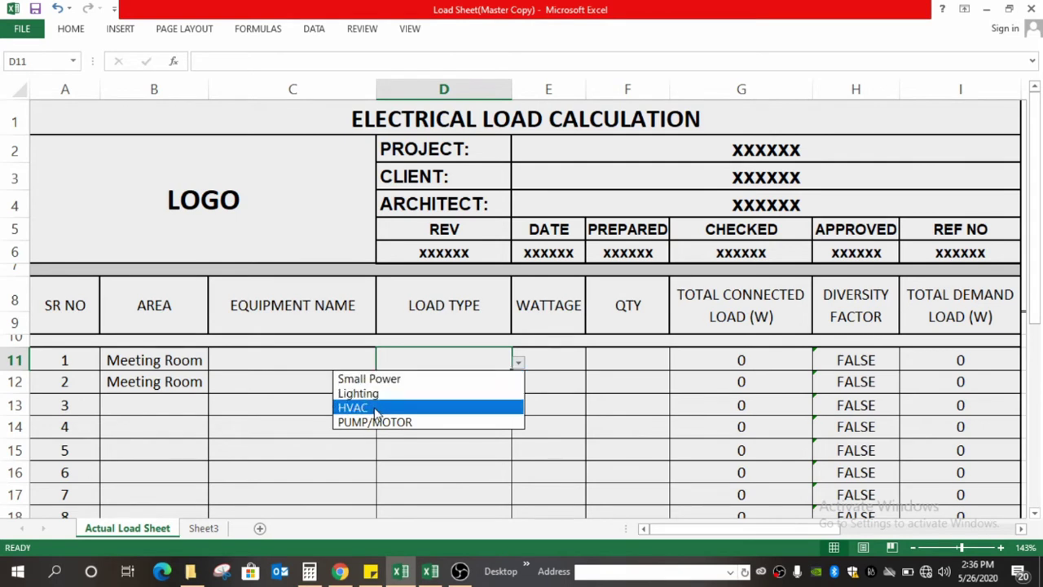
left_click(421, 380)
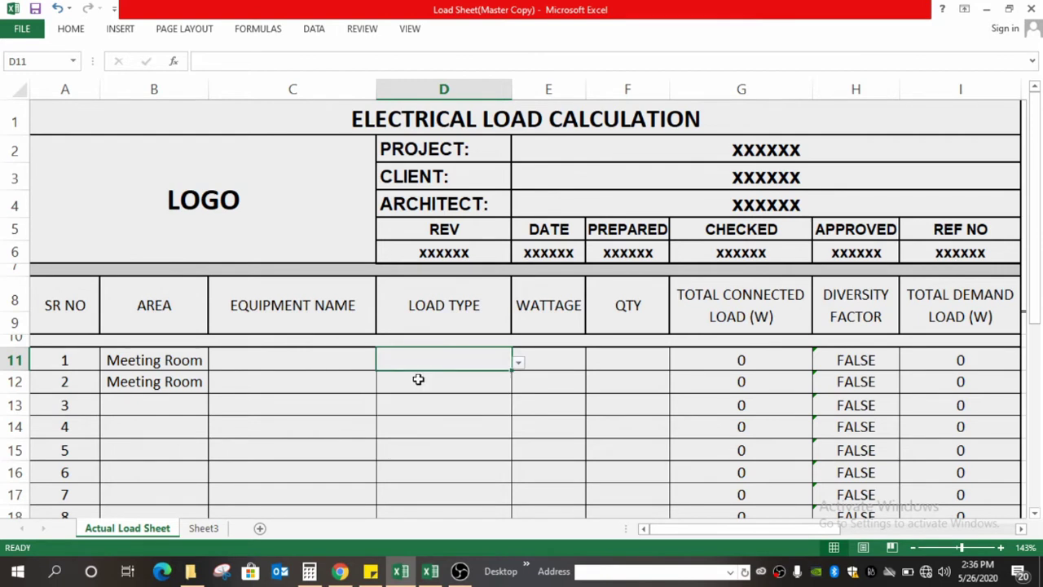
left_click(861, 363)
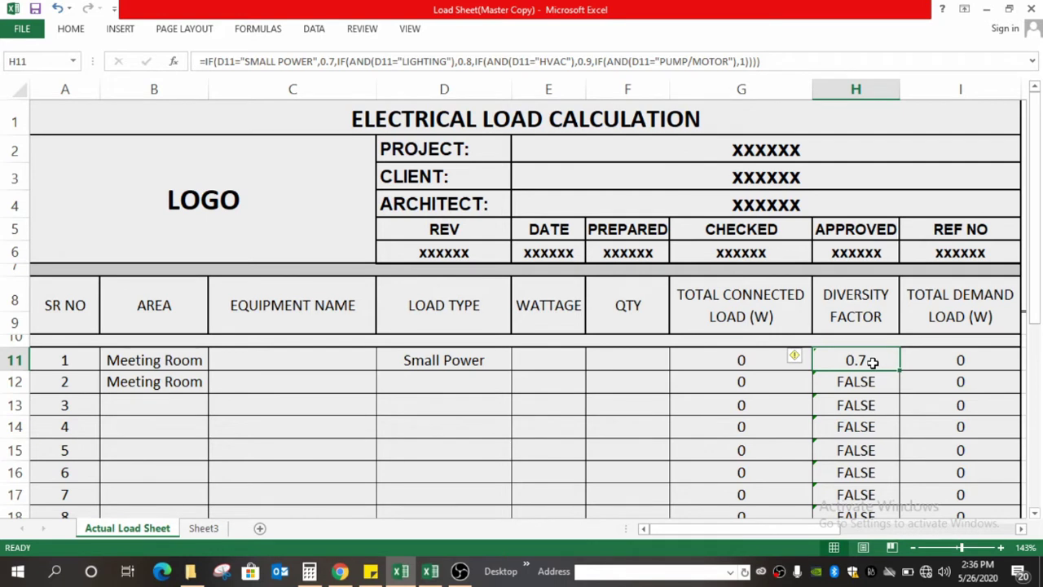
Switch D11 to Lighting, then HVAC, and recheck H11's diversity factor.
left_click(439, 361)
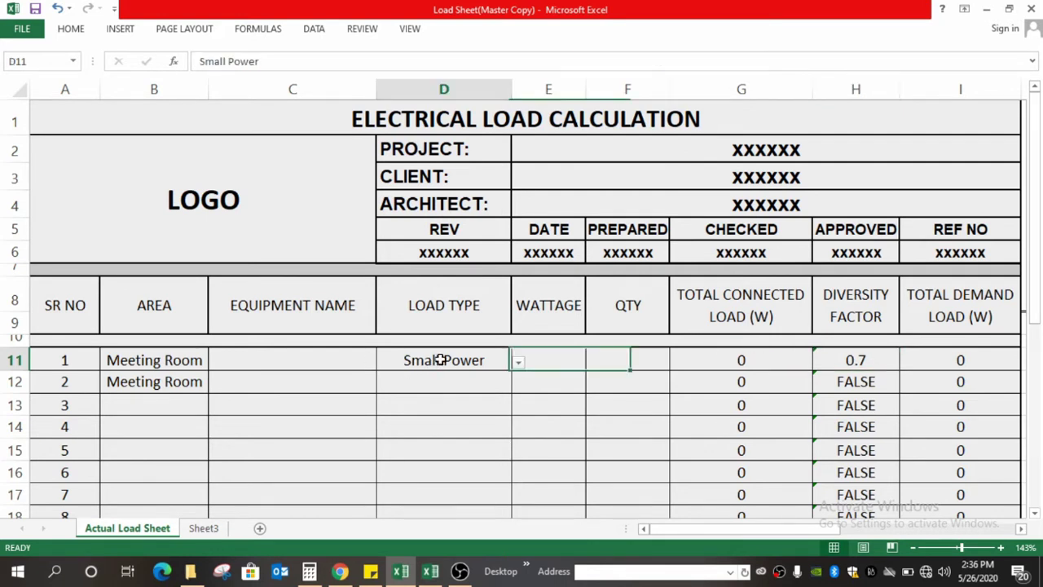
left_click(520, 364)
left_click(353, 391)
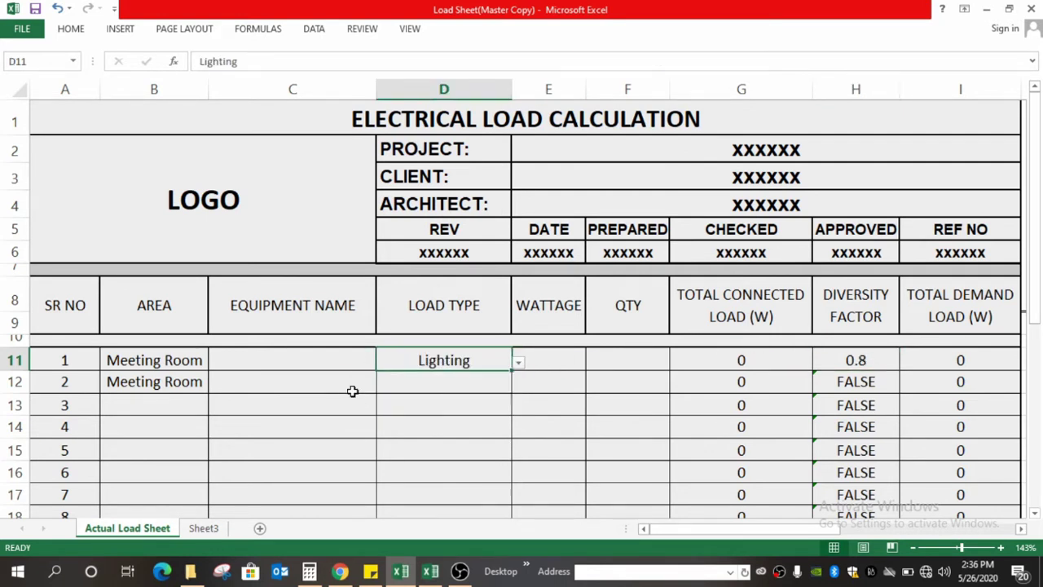
left_click(519, 363)
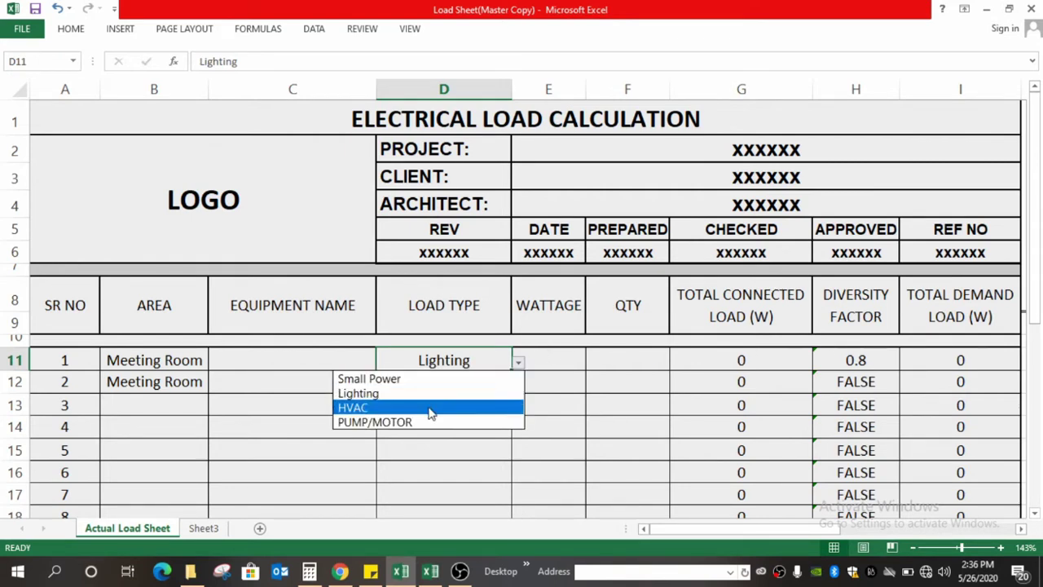
left_click(432, 407)
left_click(874, 362)
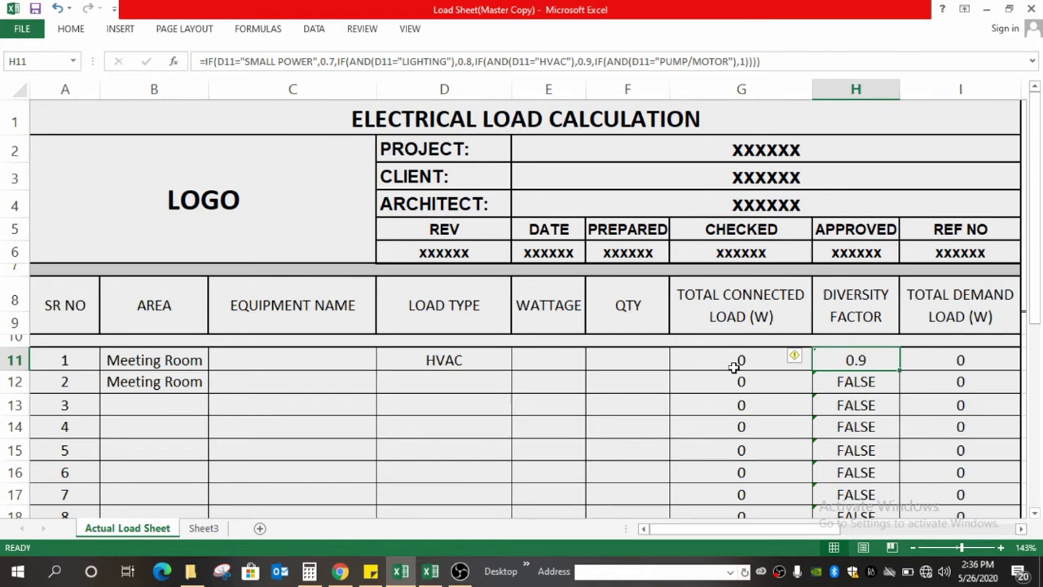
Set D11 to PUMP/MOTOR and confirm H11 shows a diversity factor of 1.
left_click(477, 361)
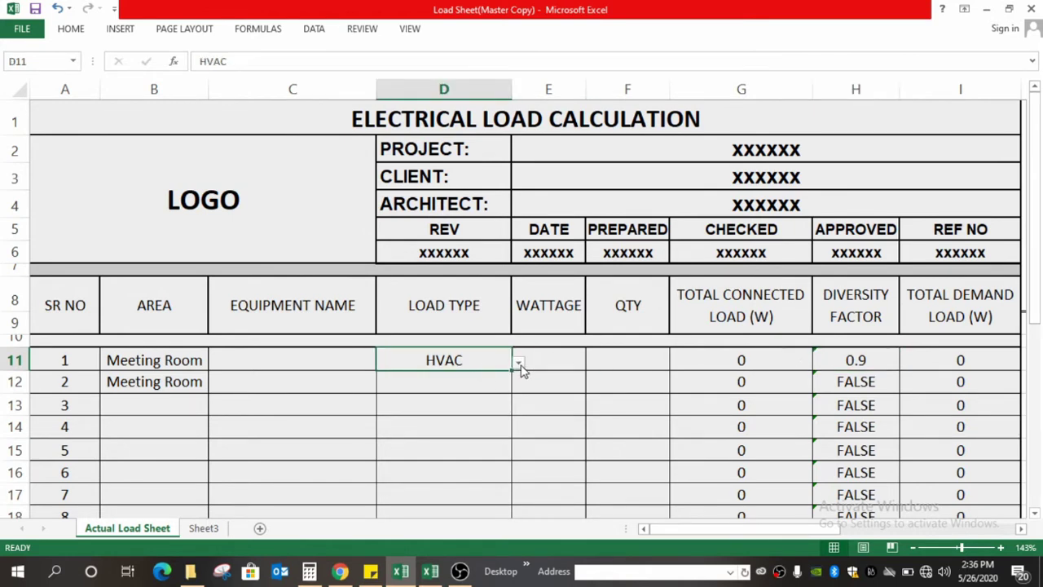
left_click(519, 363)
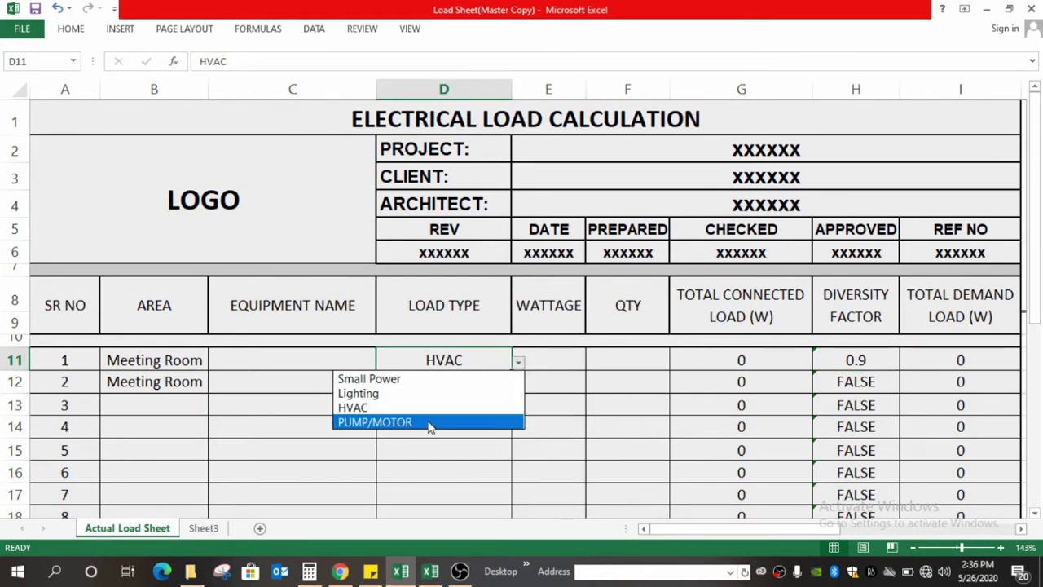
left_click(430, 423)
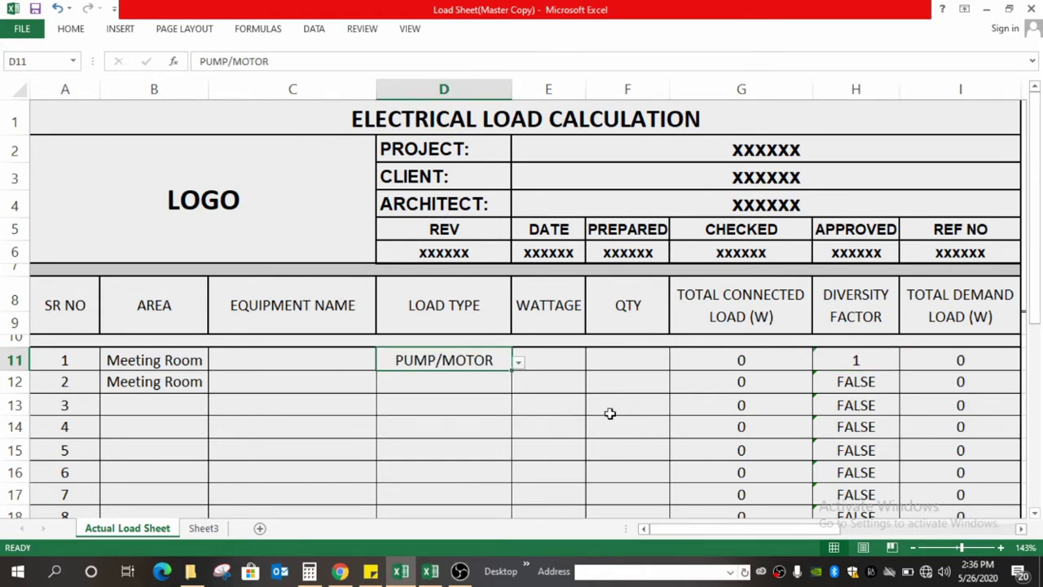
left_click(868, 361)
left_click(464, 359)
left_click(294, 364)
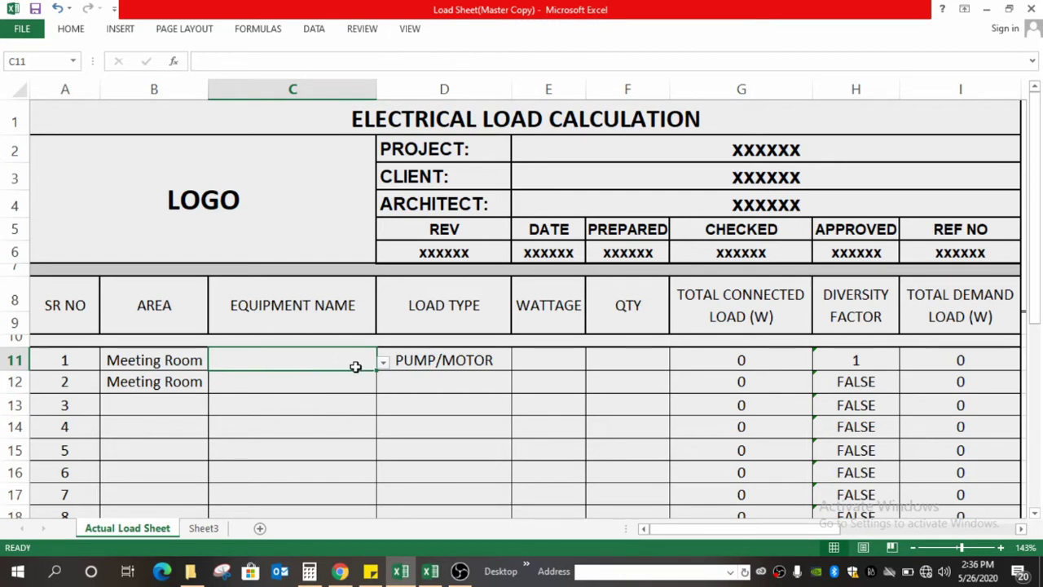
Set row 11 to Concealed Ceiling Light with the Lighting load type.
left_click(168, 361)
left_click(315, 361)
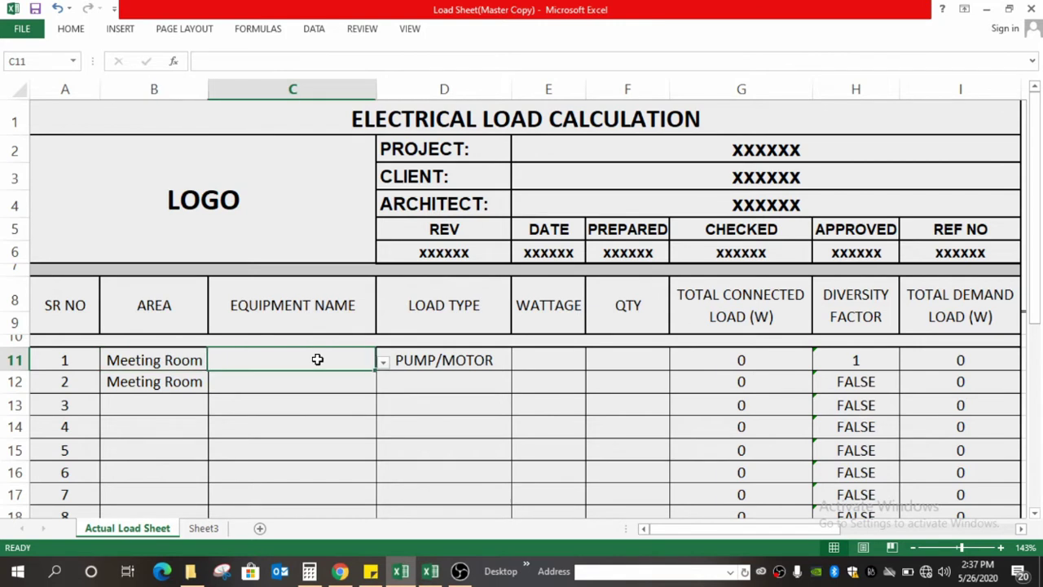
left_click(382, 361)
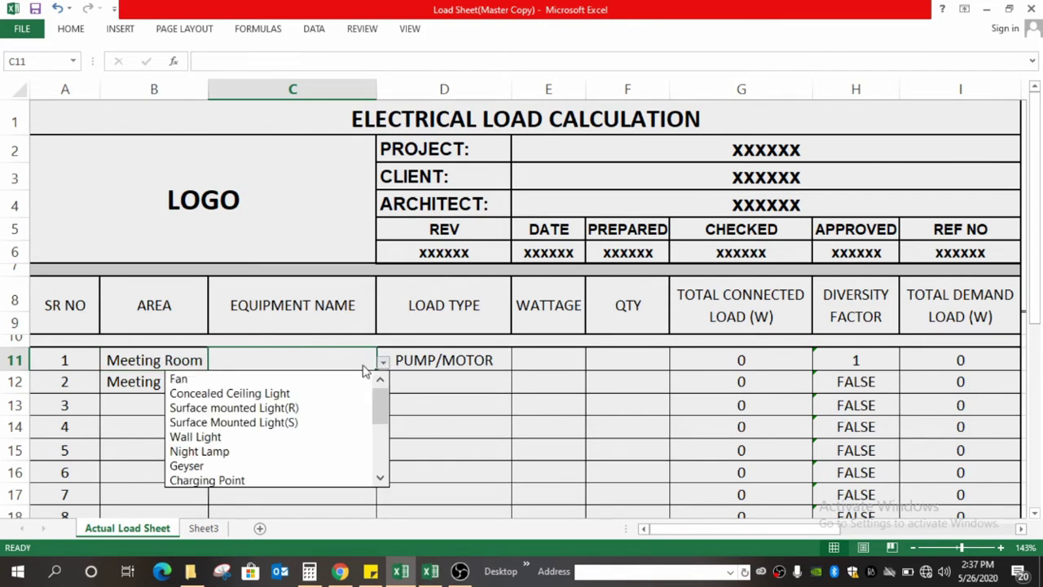
left_click(260, 397)
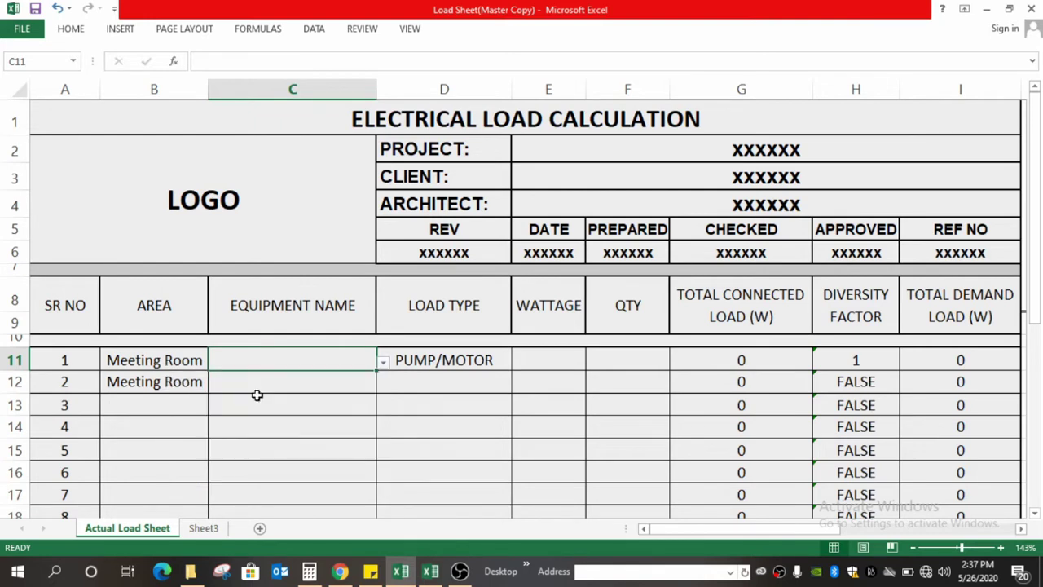
left_click(472, 358)
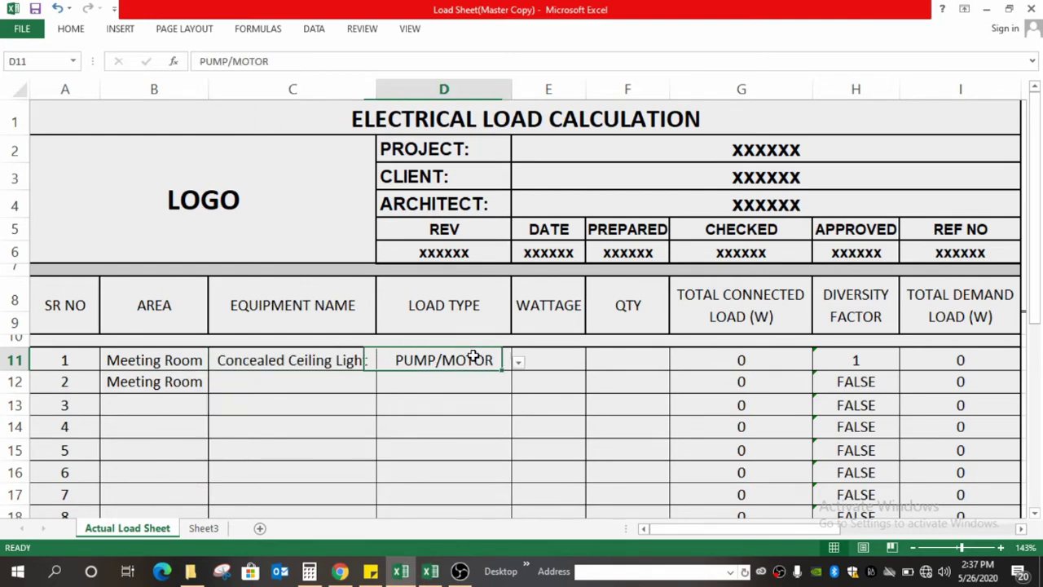
left_click(518, 363)
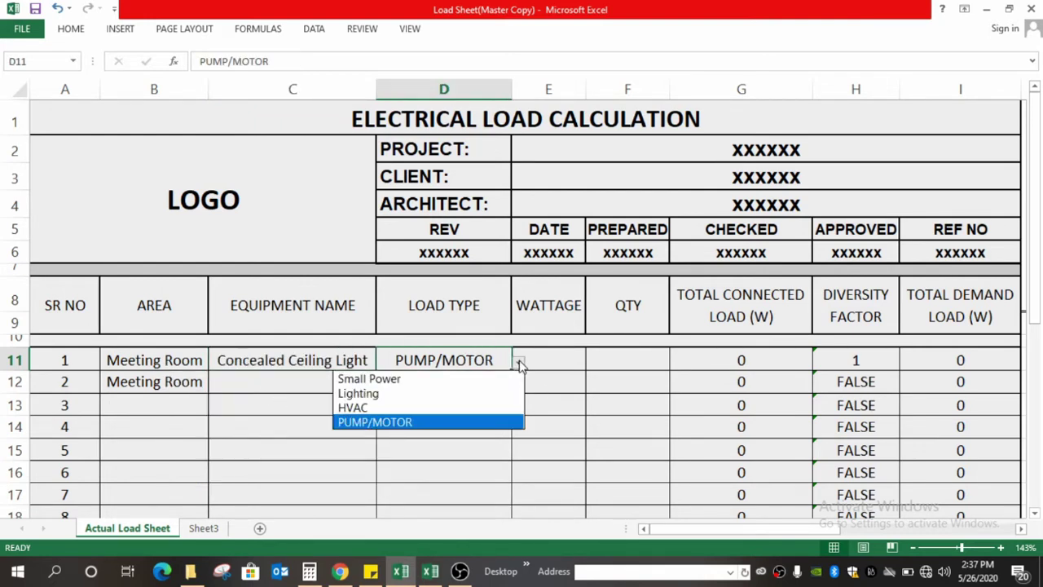
left_click(437, 395)
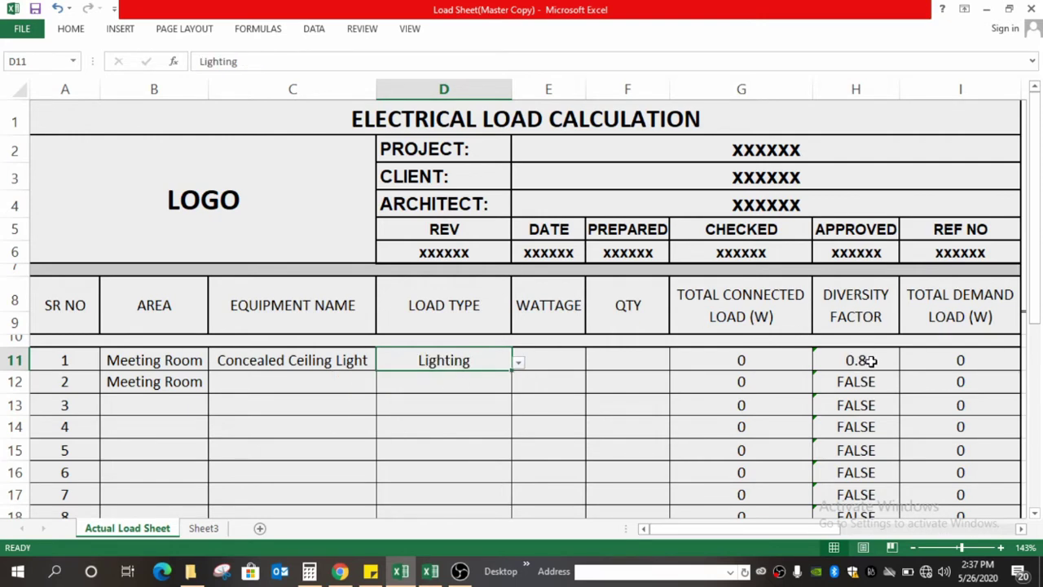
Enter 10 W wattage and quantity 10 in row 11, checking the demand load.
left_click(575, 359)
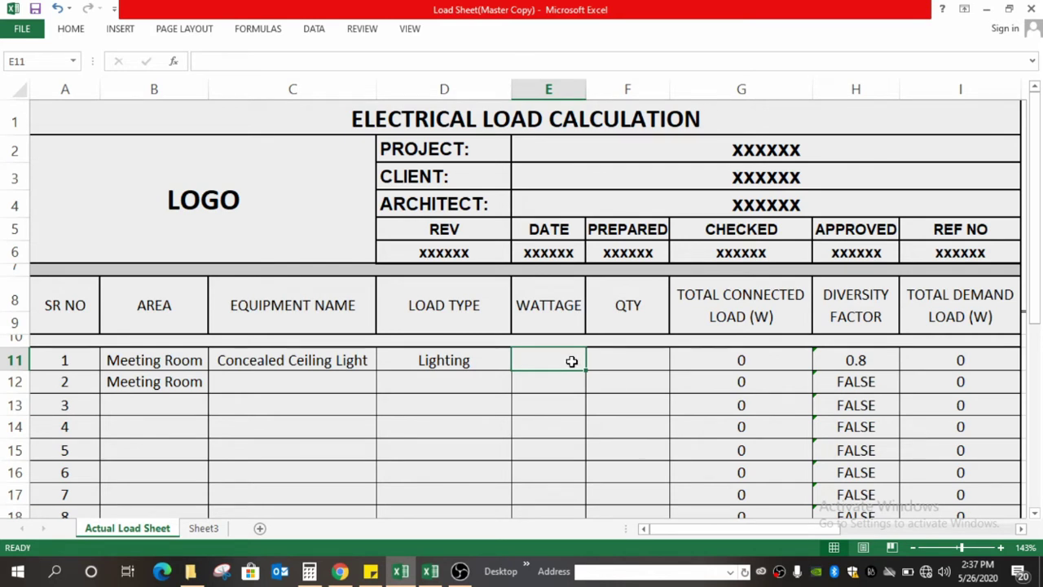
type("10")
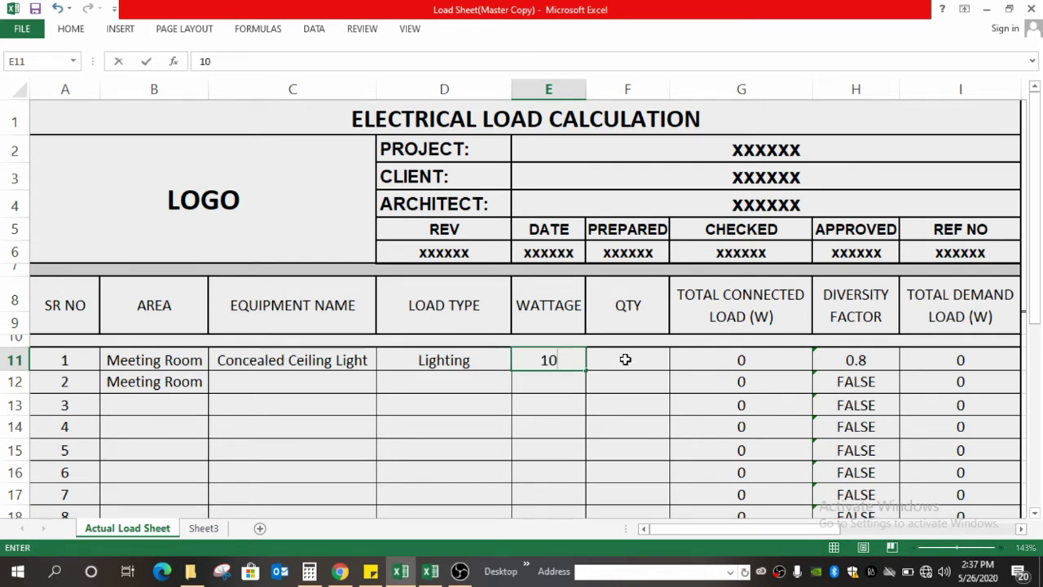
left_click(625, 359)
type("10")
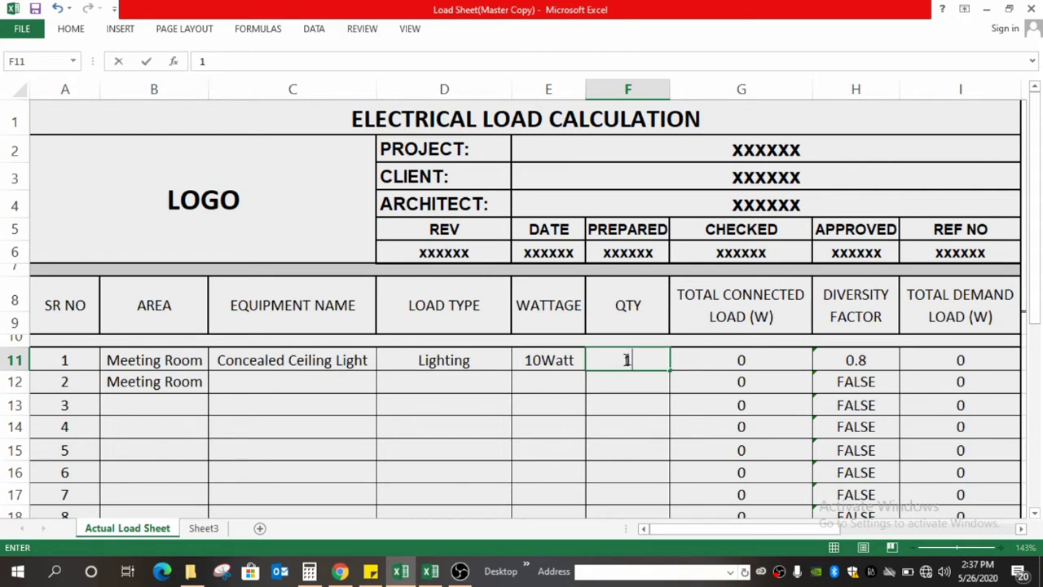
left_click(799, 357)
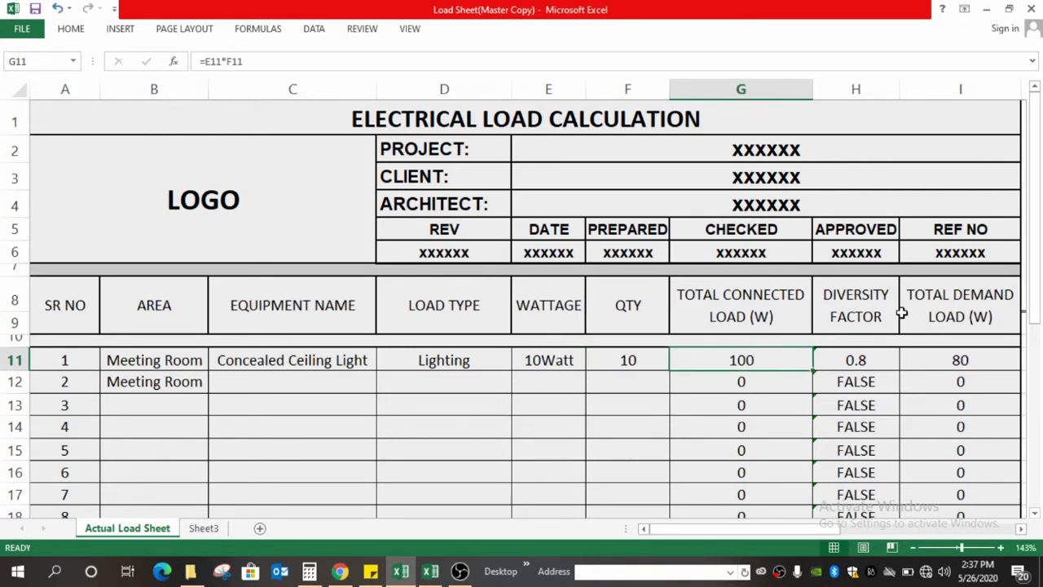
left_click(973, 359)
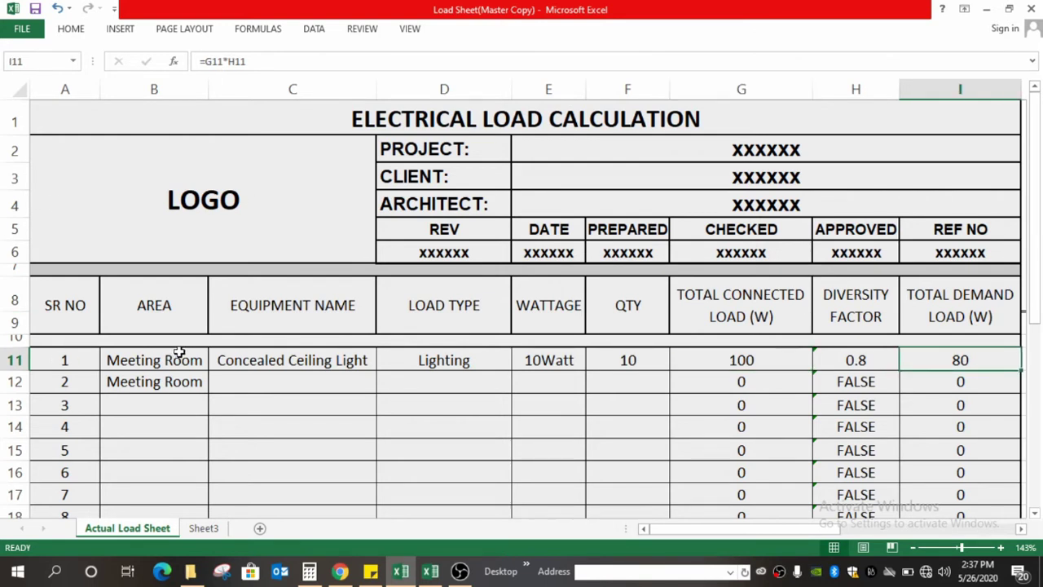
left_click(246, 379)
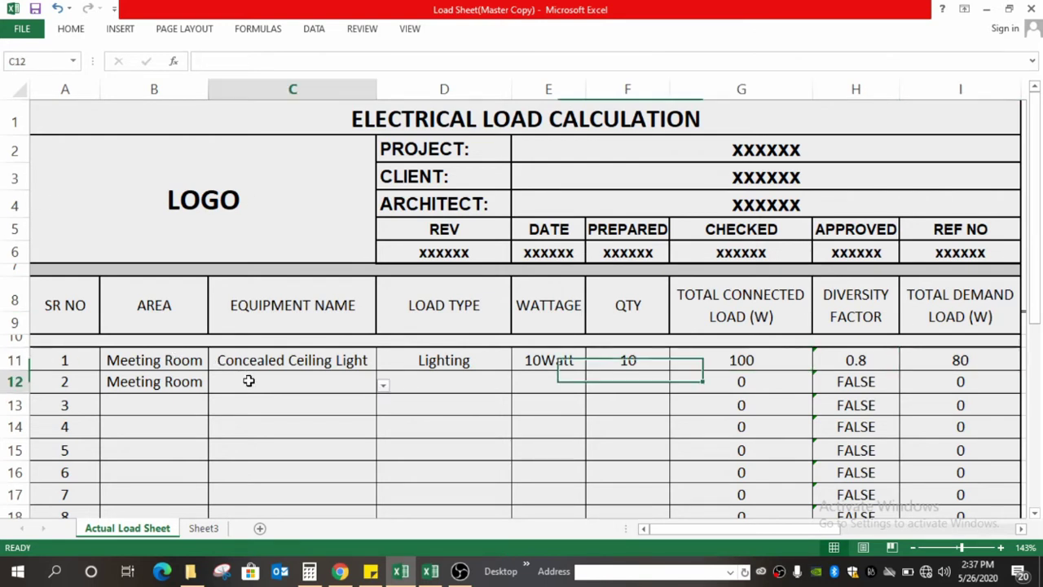
Choose Computer Point as row 12's equipment with the Small Power load type.
left_click(383, 388)
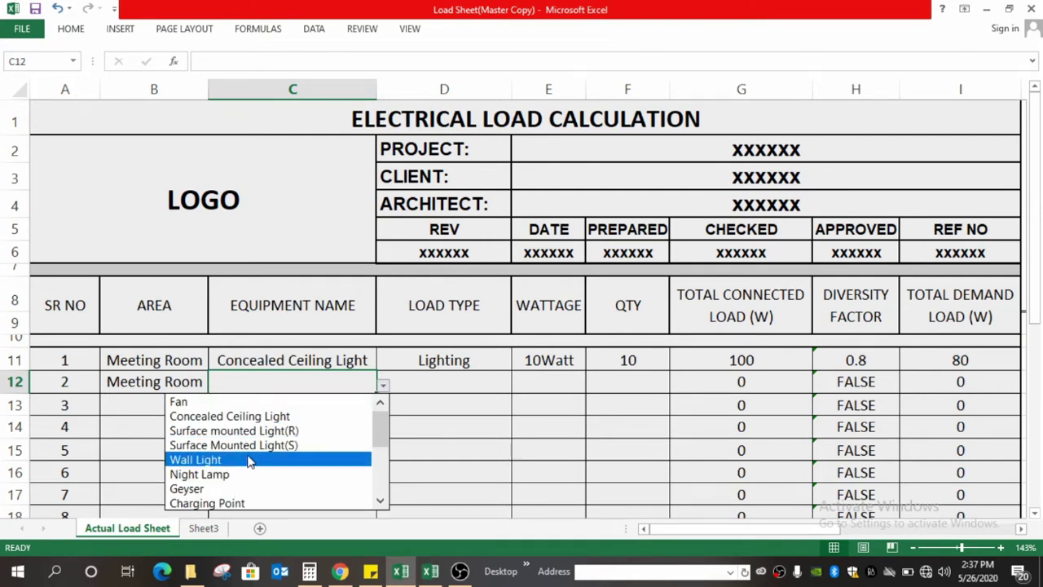
left_click(380, 501)
left_click(381, 500)
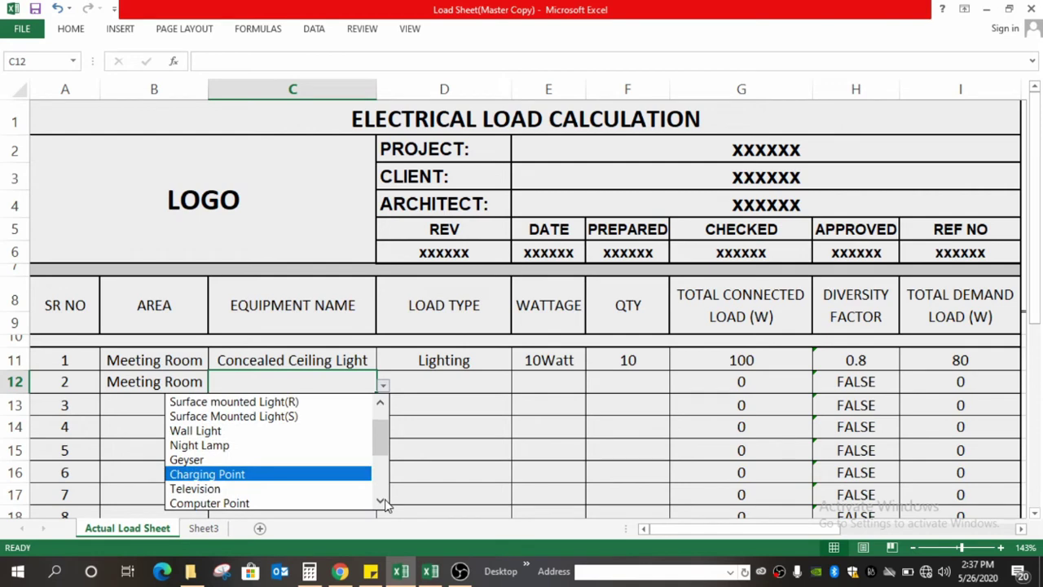
left_click(383, 502)
left_click(243, 488)
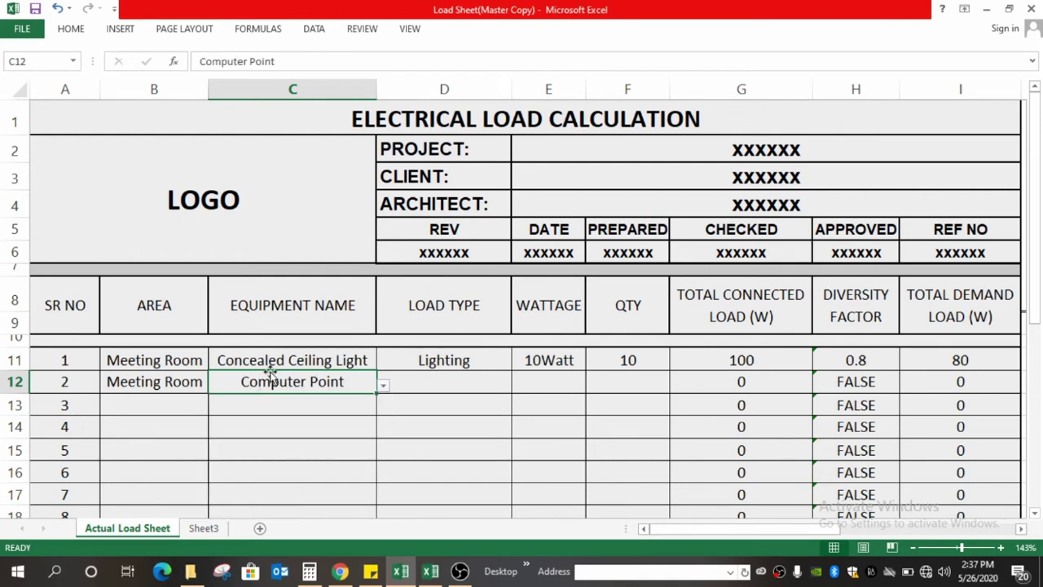
left_click(444, 386)
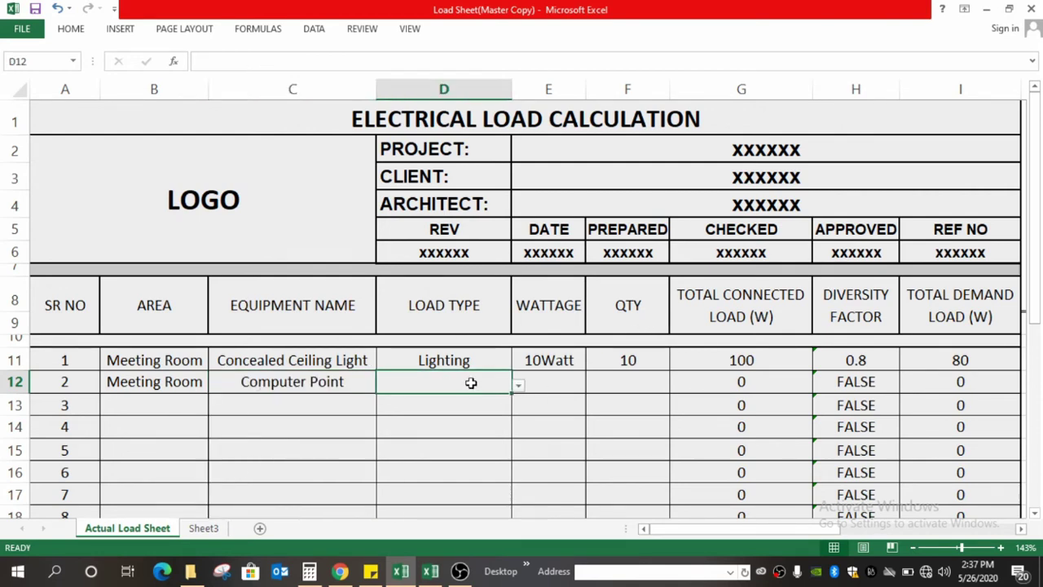
left_click(519, 386)
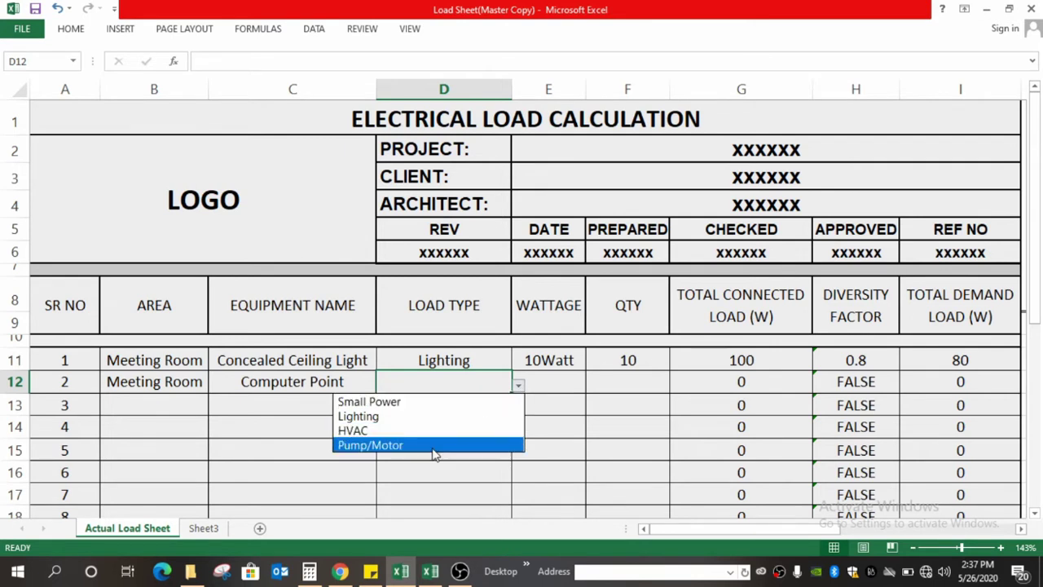
left_click(423, 404)
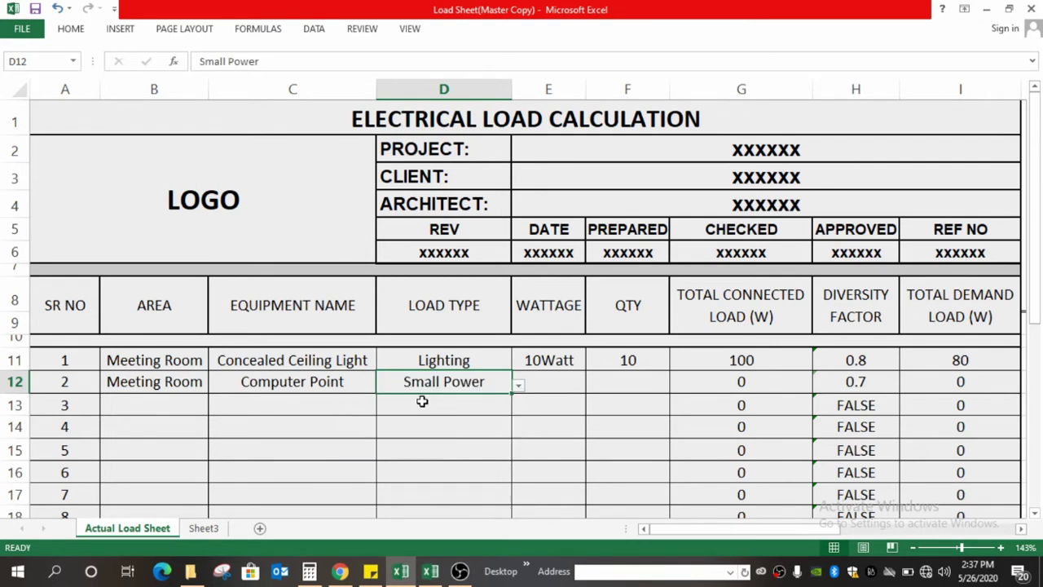
left_click(517, 388)
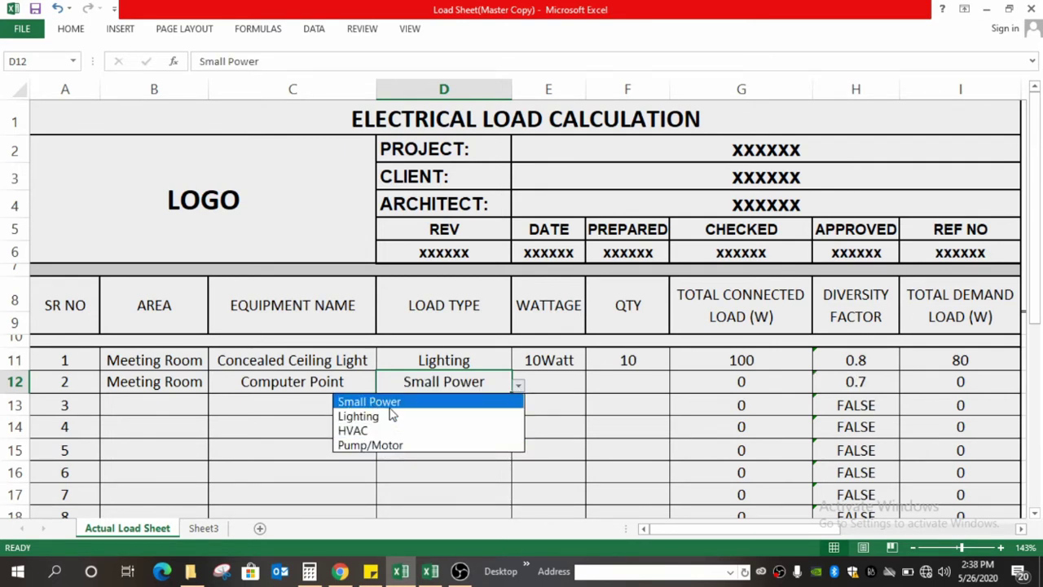
left_click(389, 403)
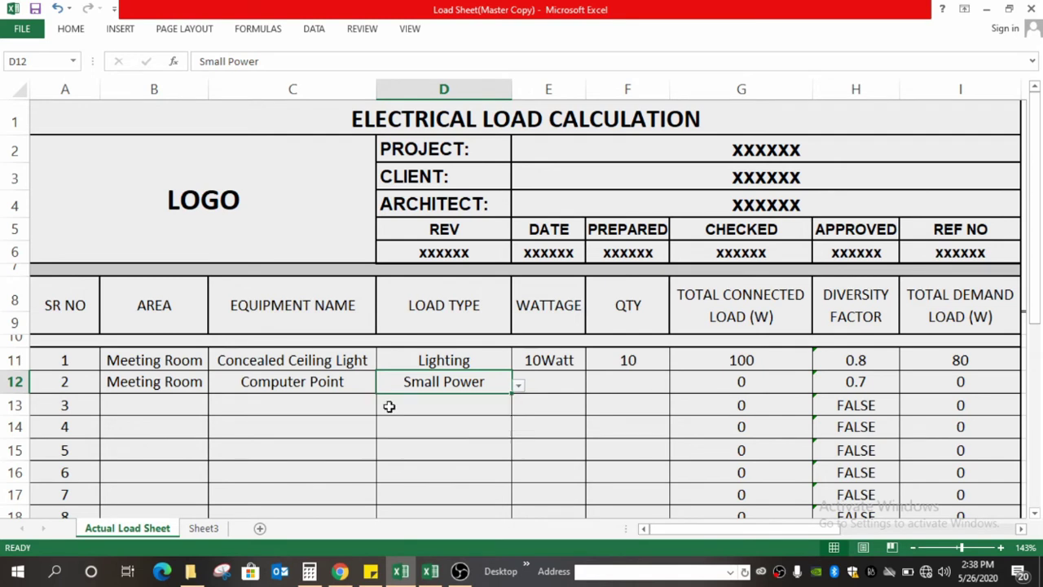
Enter 150 W wattage and quantity 4 for the row 12 computer points.
left_click(561, 380)
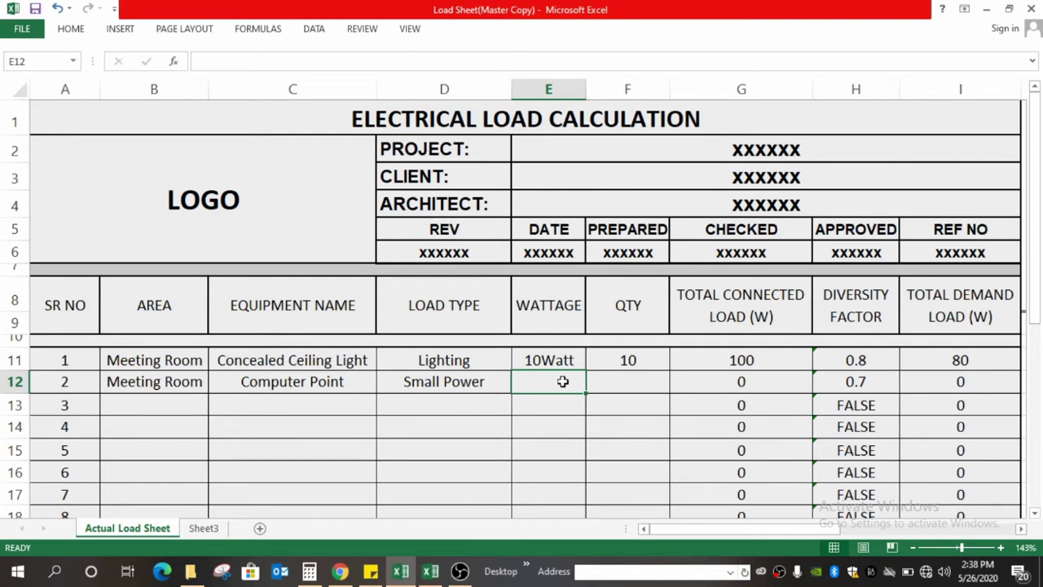
type("150")
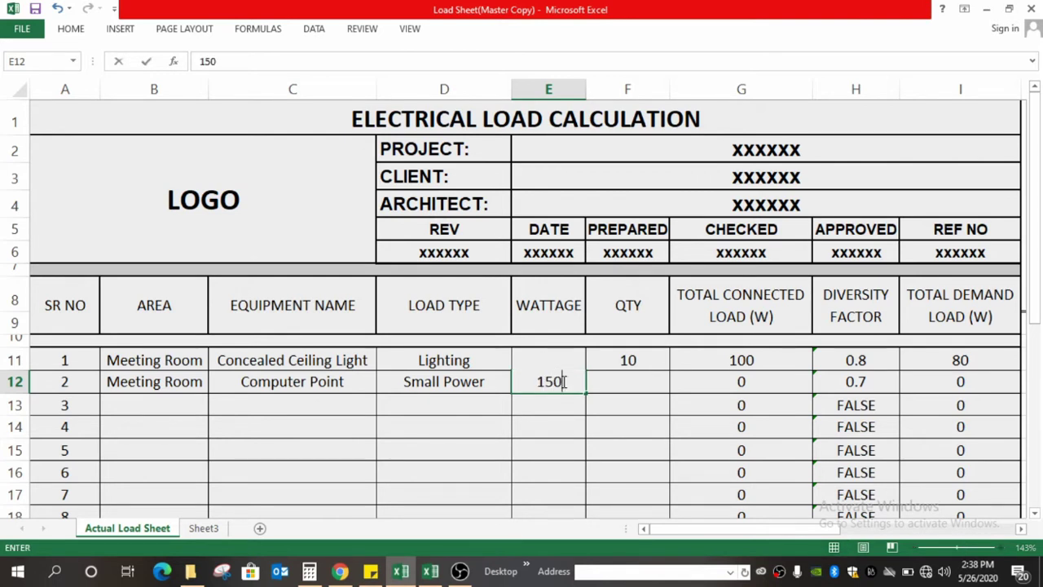
left_click(649, 379)
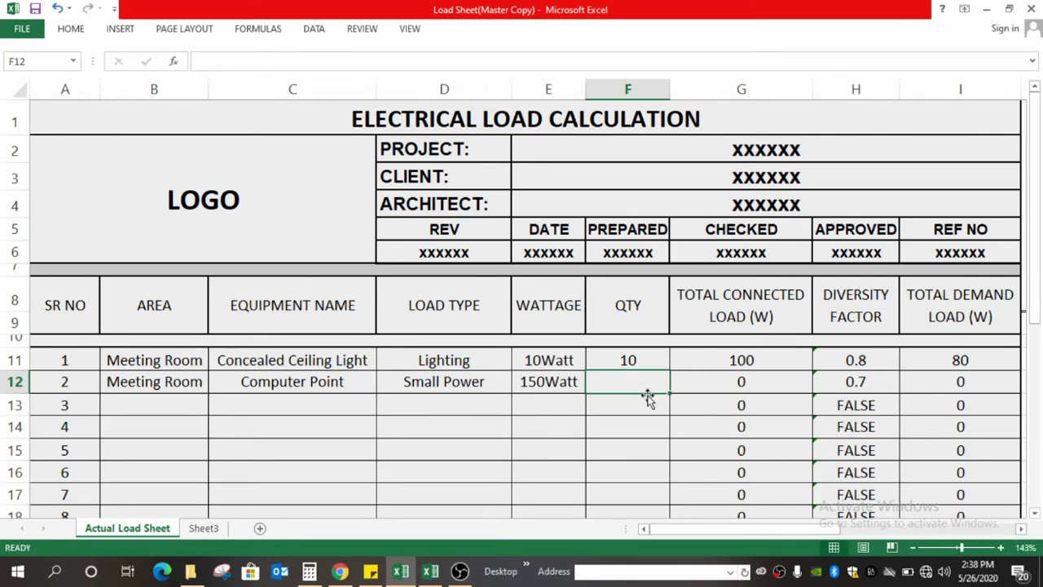
type("4")
left_click(738, 383)
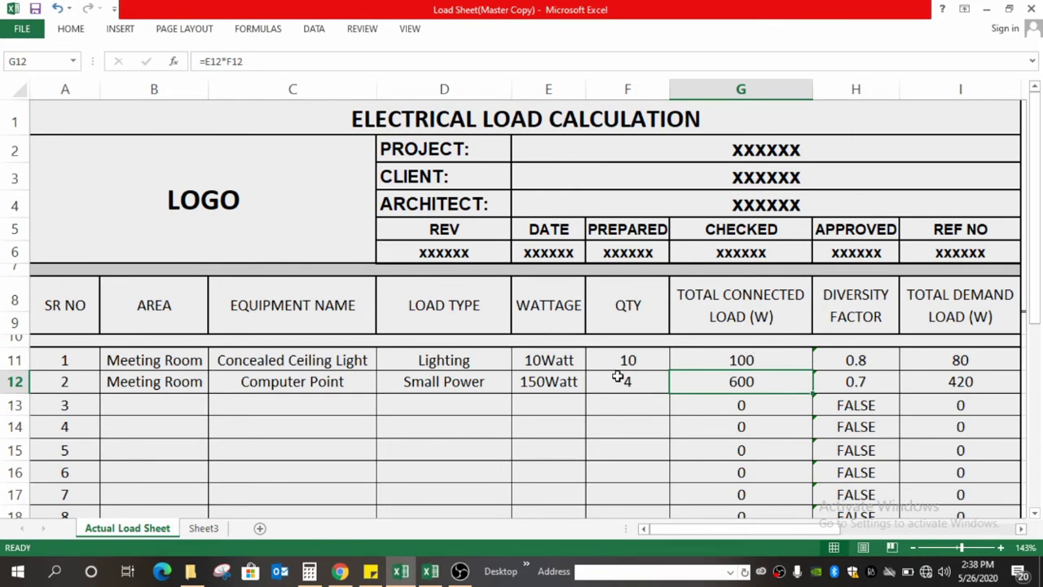
Review row 12's load type, H12 diversity factor and I12 demand load formulas.
left_click(478, 382)
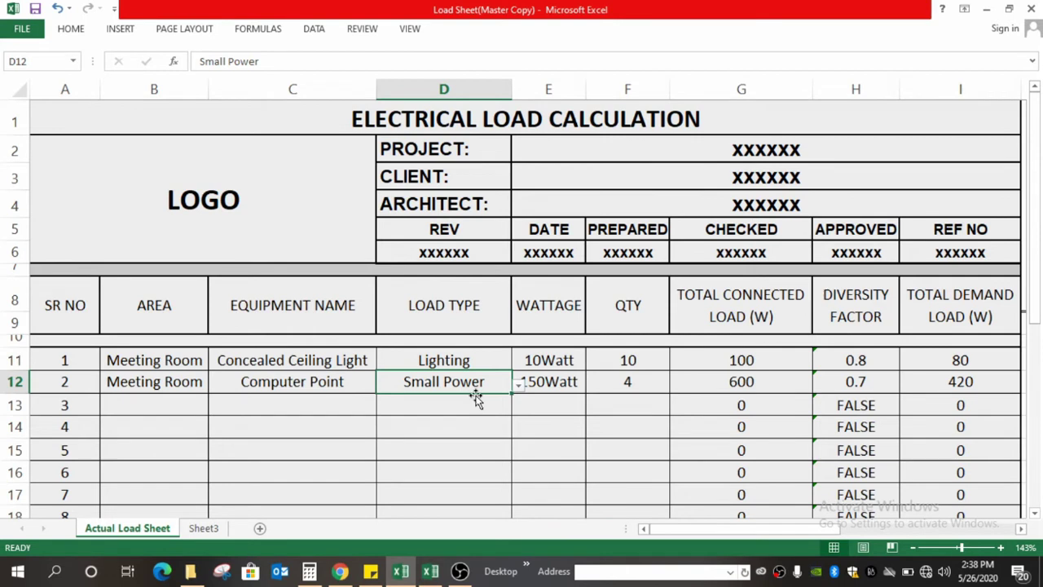
left_click(869, 382)
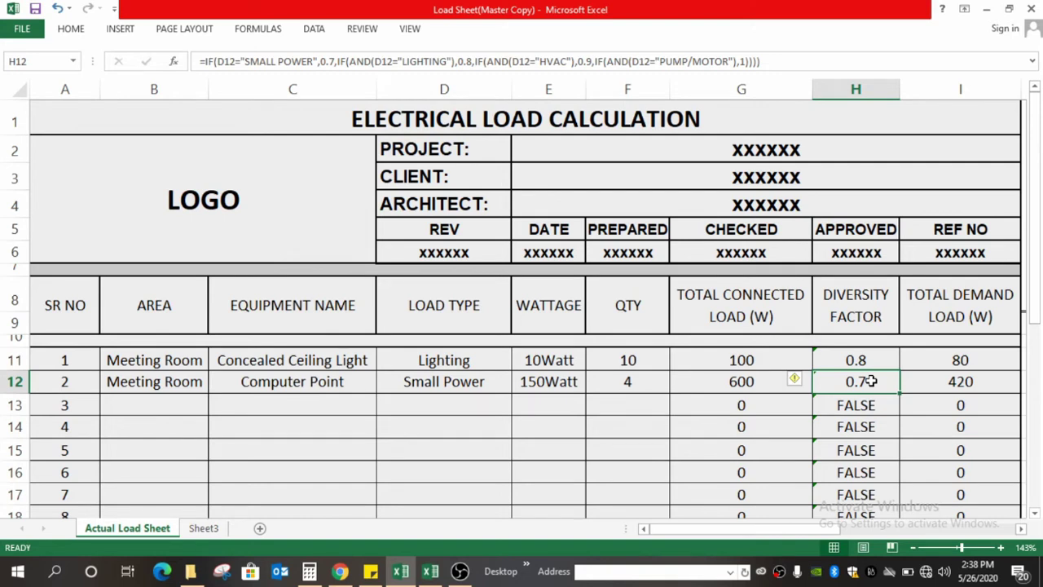
left_click(988, 386)
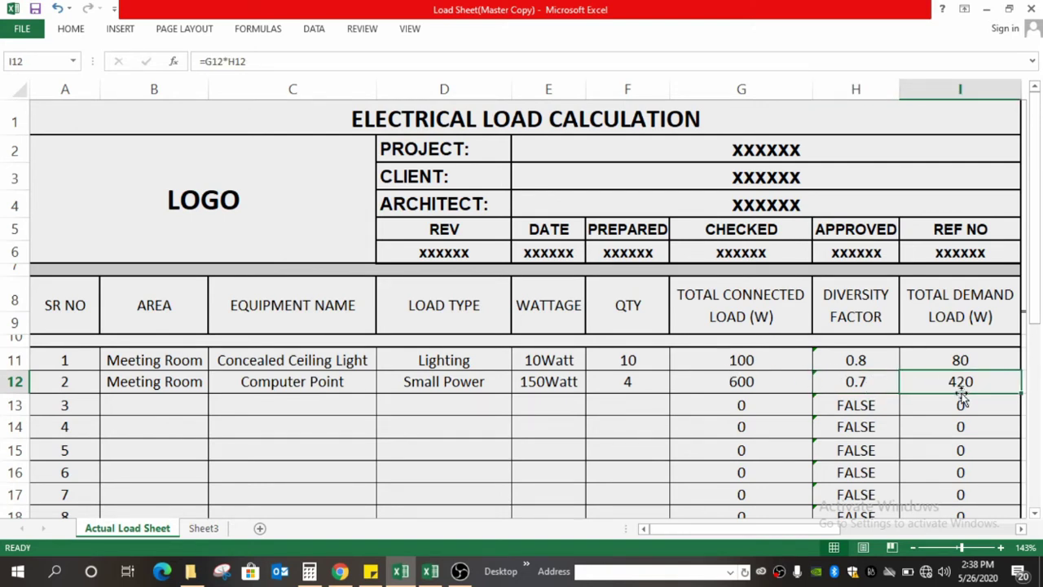
scroll(595, 332, "down", 1)
scroll(595, 332, "down", 6)
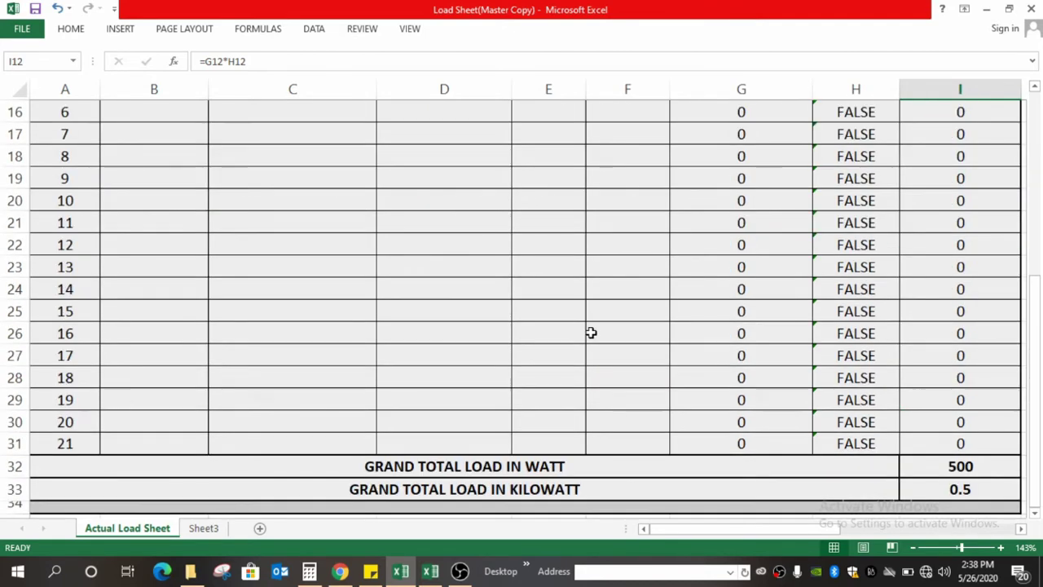
scroll(505, 282, "up", 8)
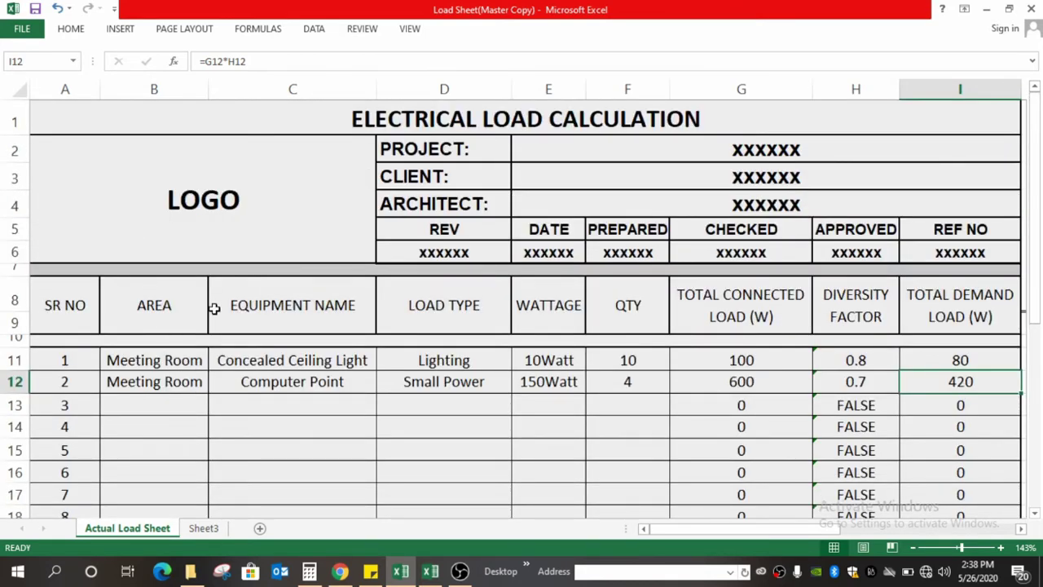
scroll(193, 258, "down", 2)
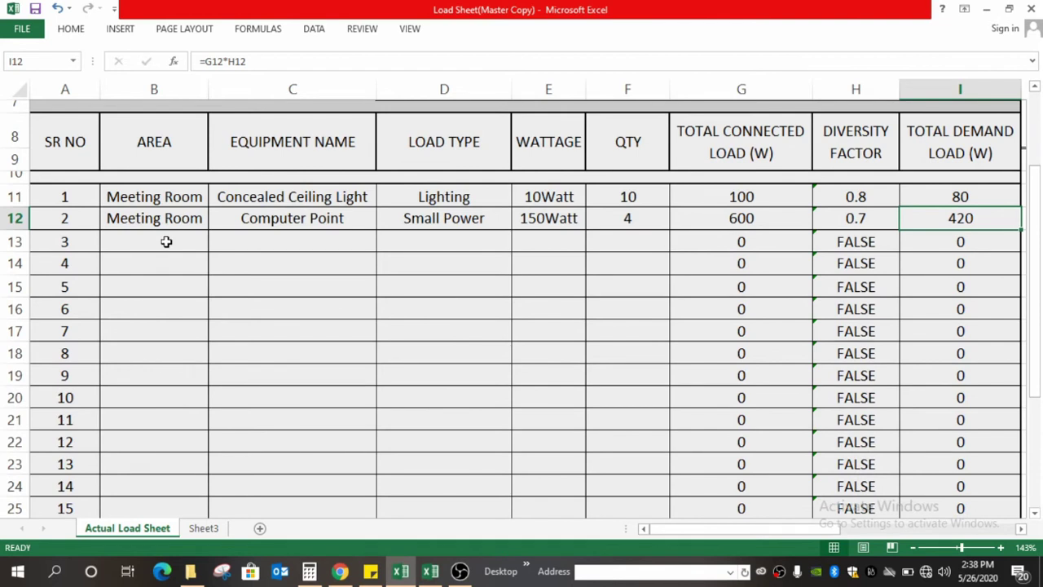
left_click(317, 243)
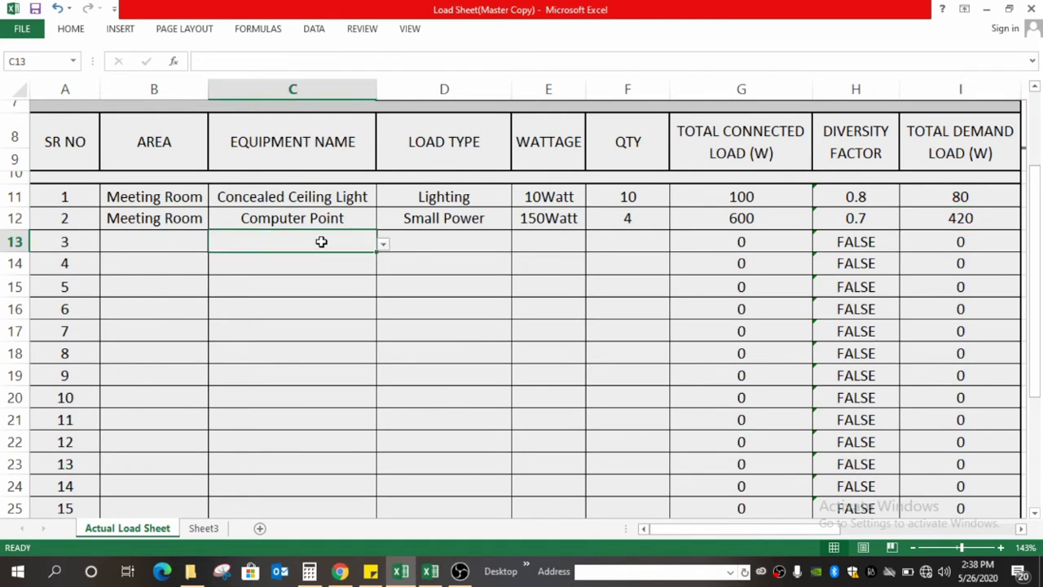
left_click(383, 244)
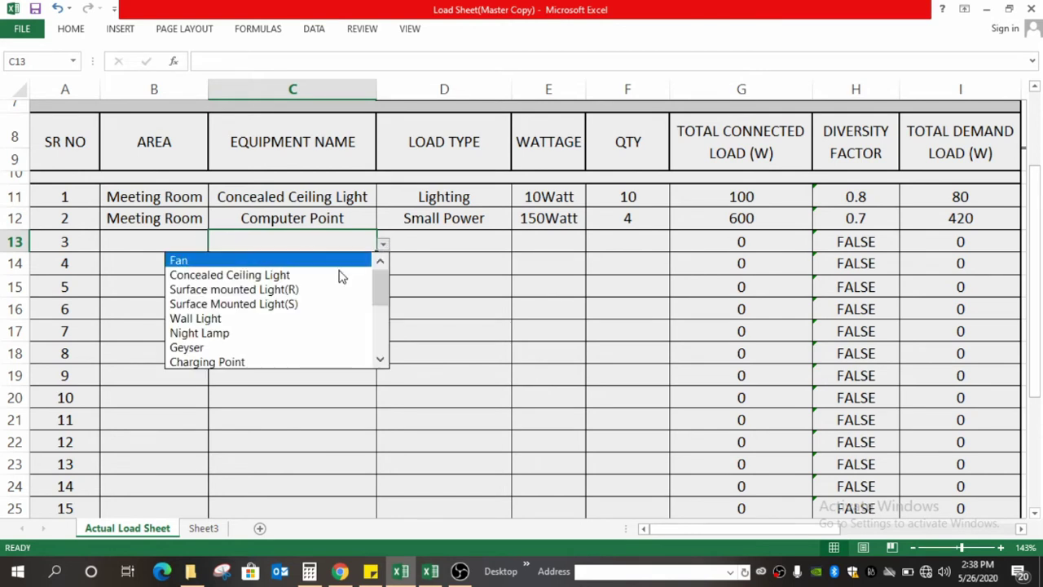
left_click(380, 361)
left_click(381, 360)
left_click(381, 361)
left_click(381, 360)
left_click(381, 360)
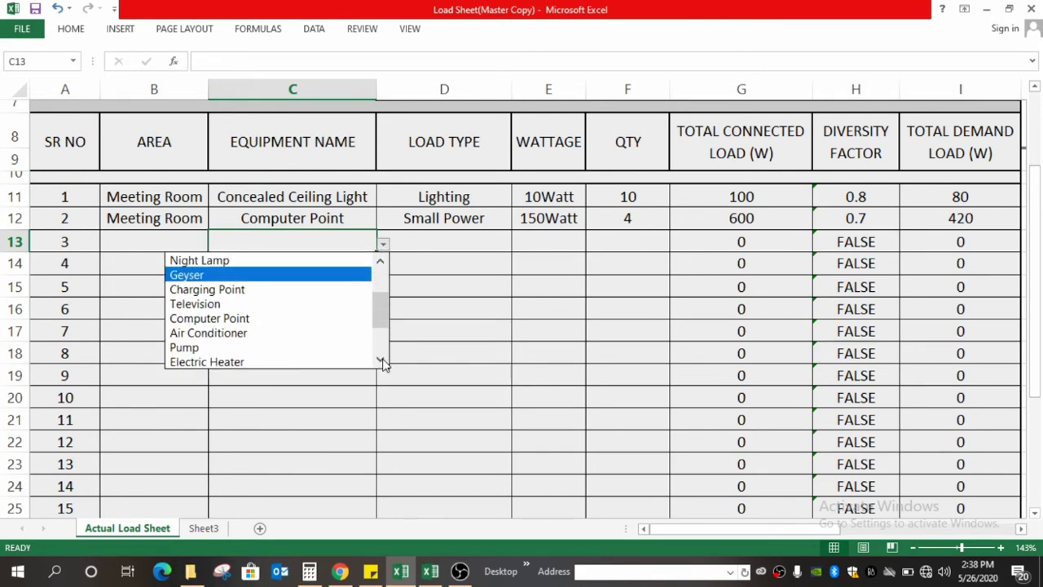
left_click(381, 360)
left_click(380, 361)
left_click(381, 360)
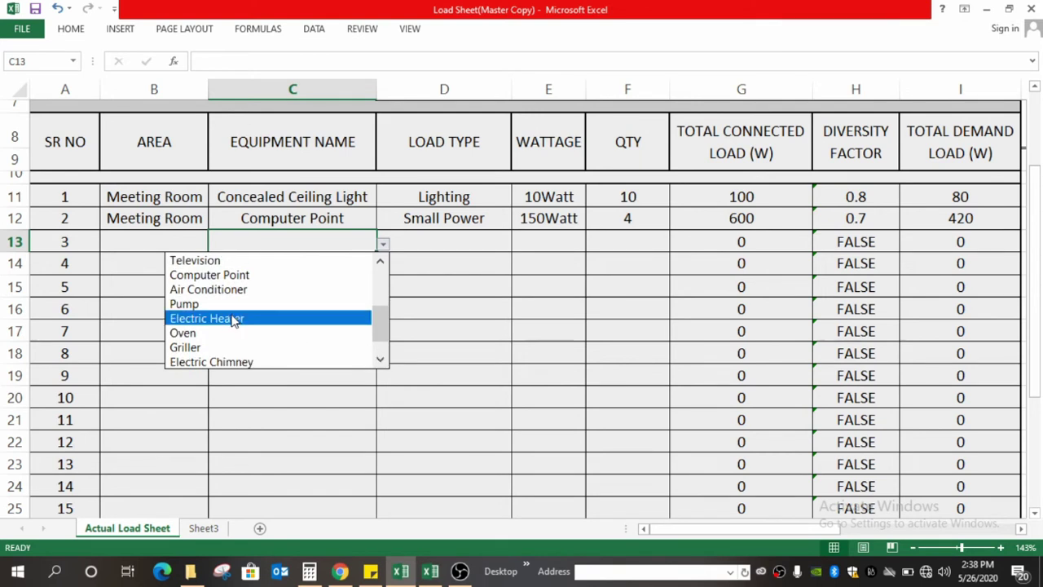
left_click(381, 262)
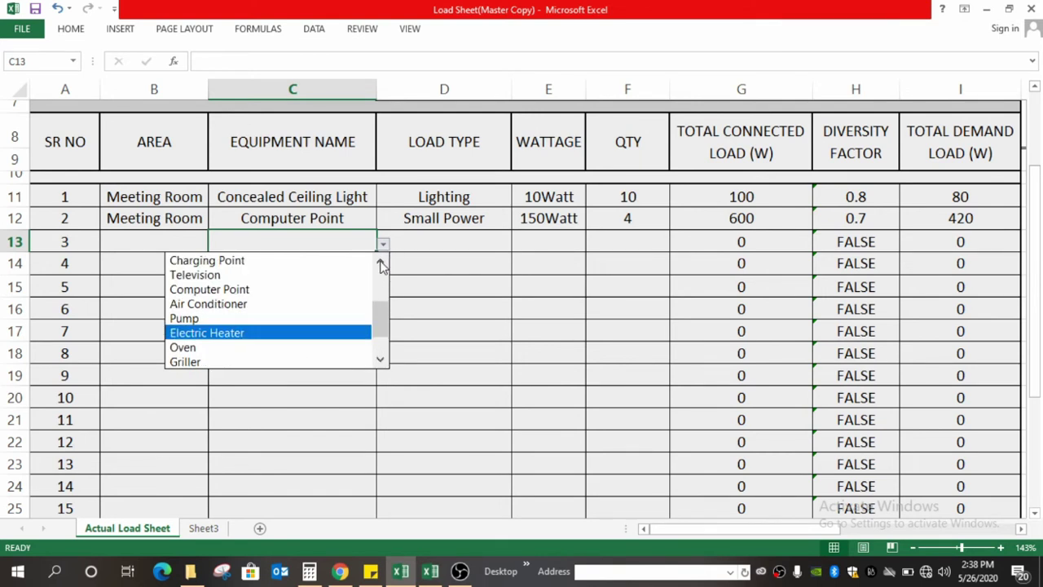
left_click(381, 262)
left_click(381, 262)
left_click(381, 262)
left_click(380, 263)
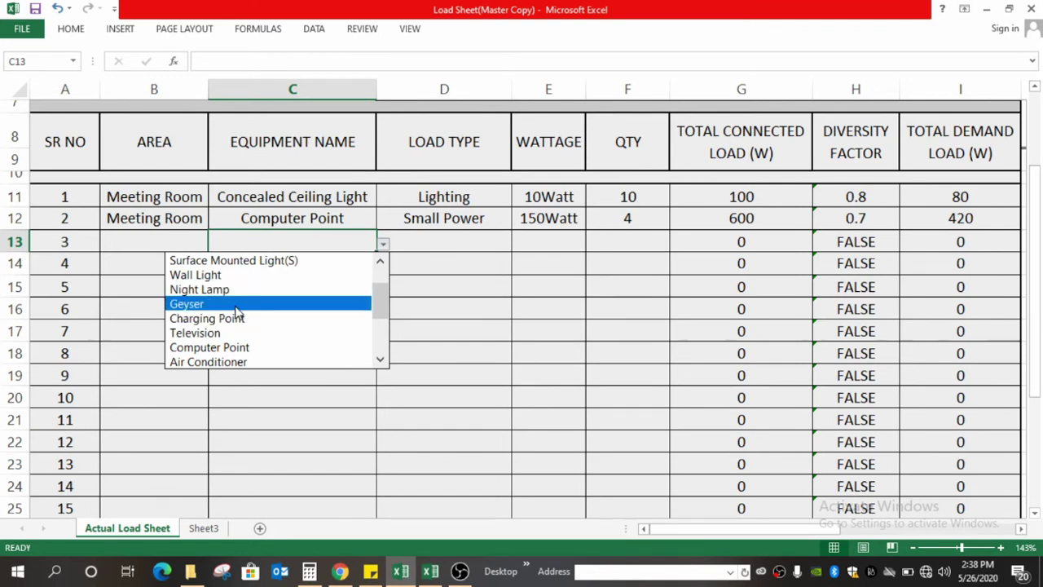
left_click(381, 262)
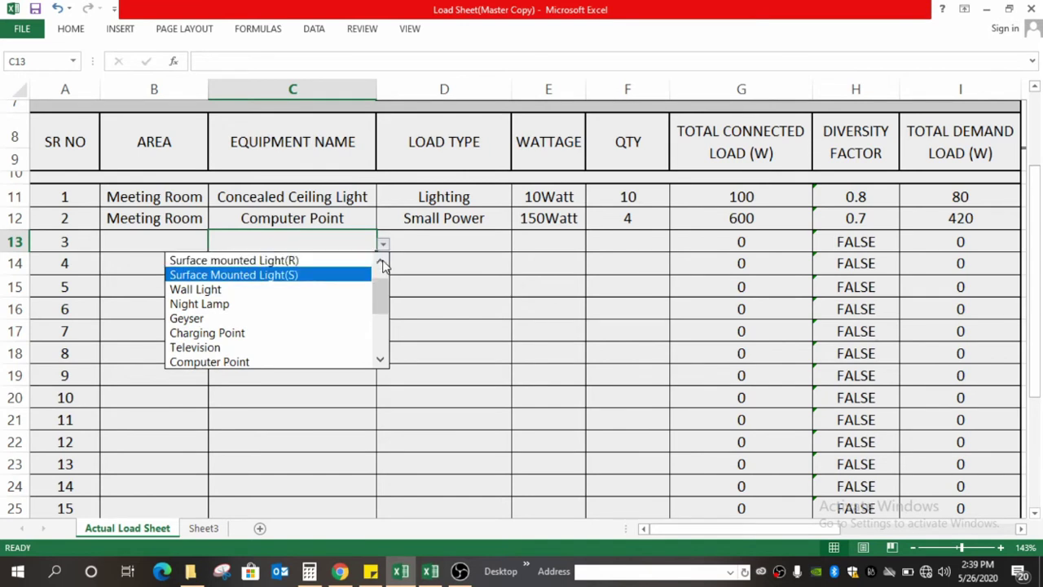
left_click(381, 262)
left_click(380, 263)
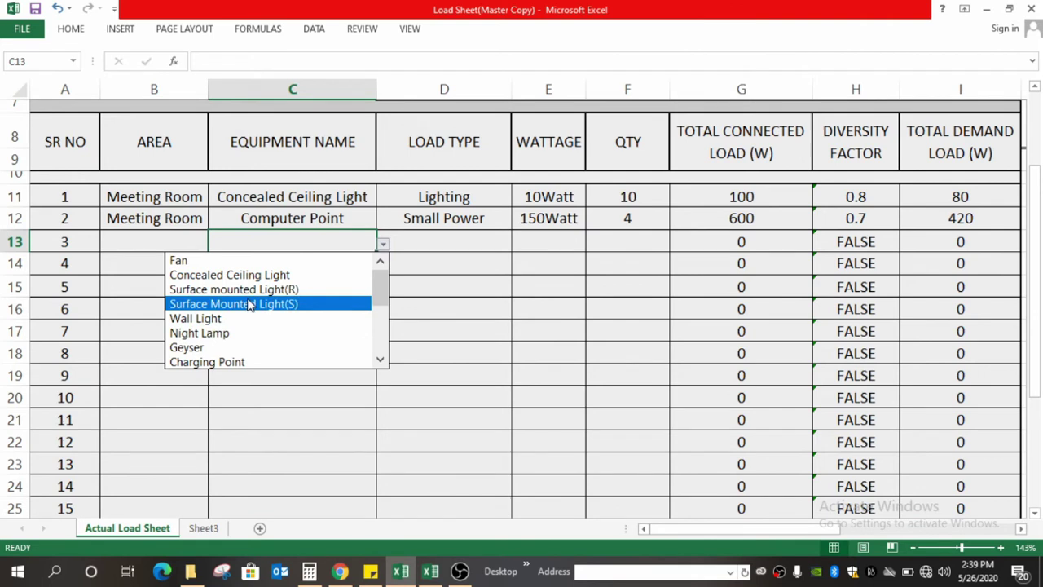
left_click(466, 235)
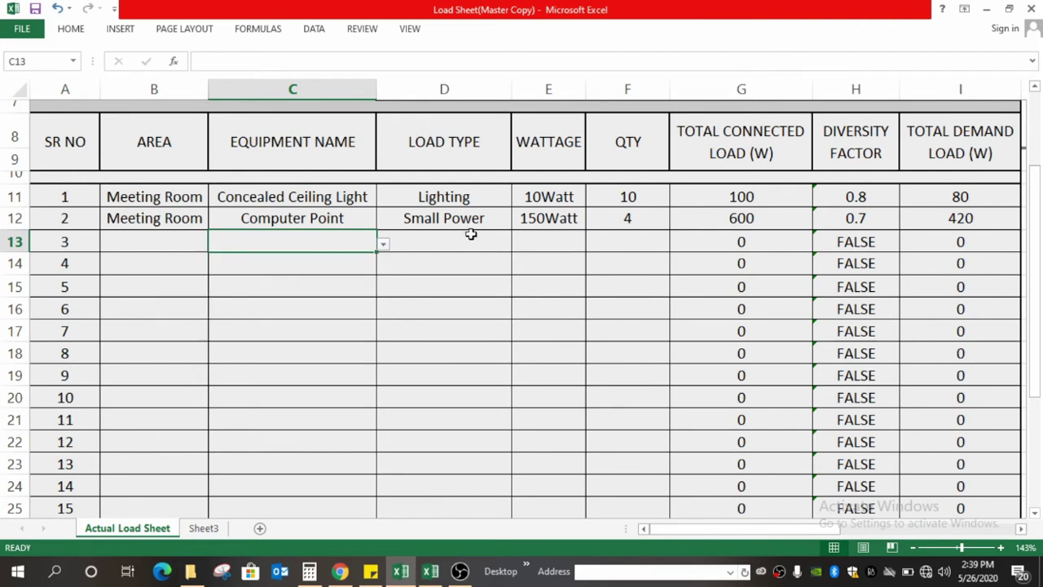
left_click(486, 246)
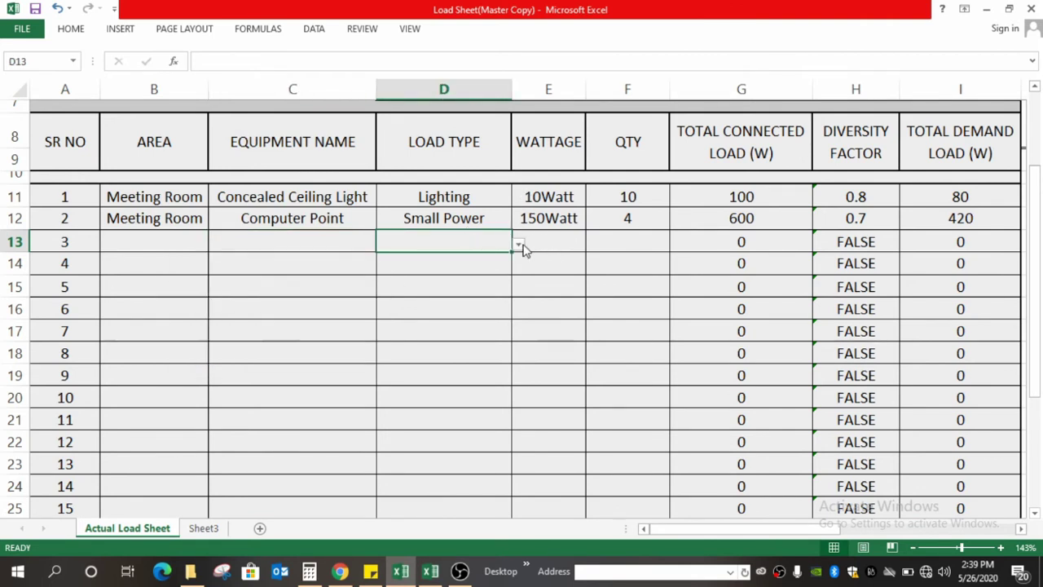
Set C13's equipment to Geyser and enter Toilet as the area in B13.
left_click(519, 244)
left_click(309, 249)
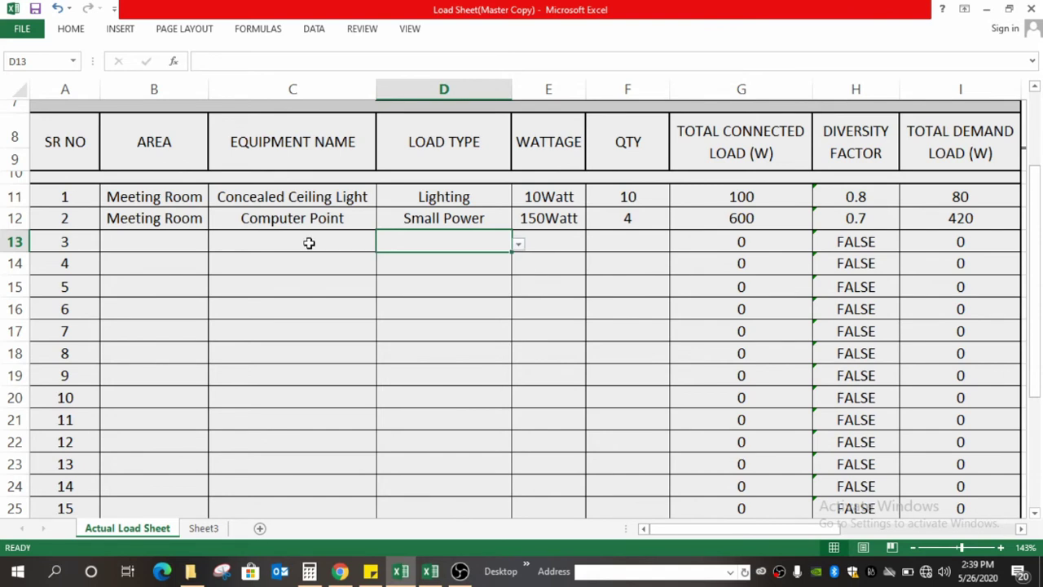
left_click(352, 243)
left_click(384, 245)
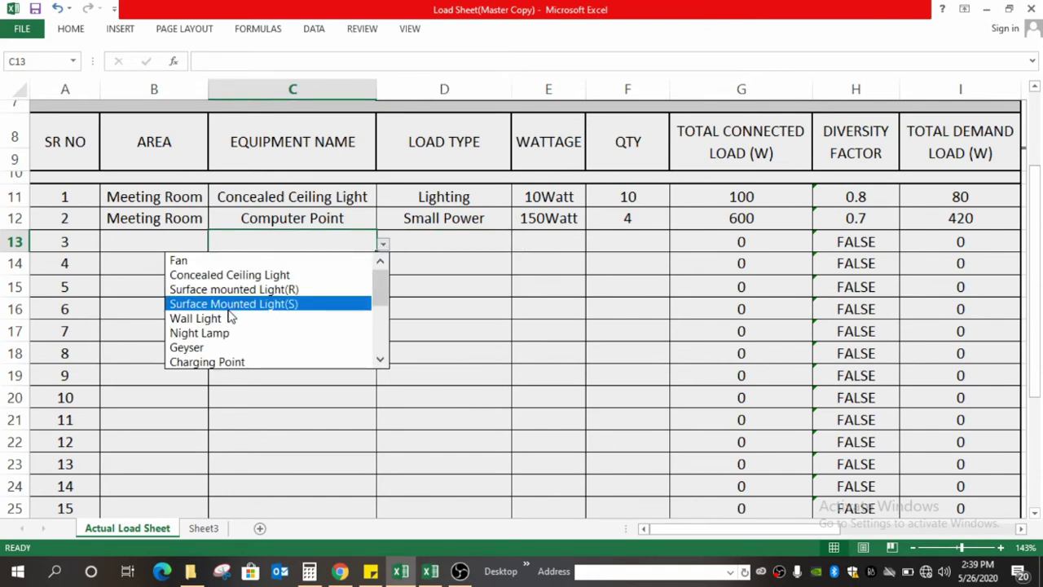
left_click(208, 348)
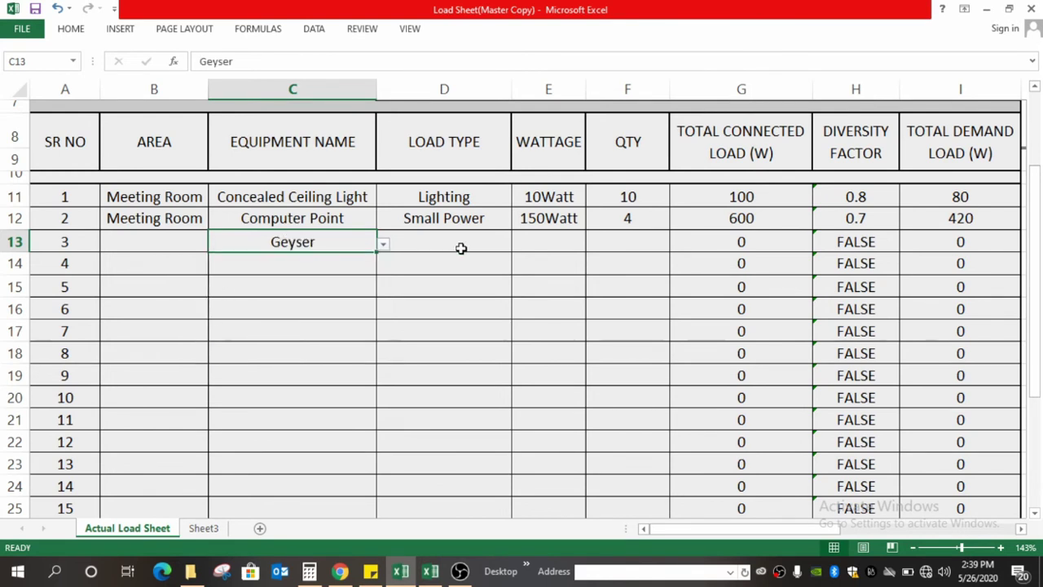
left_click(157, 243)
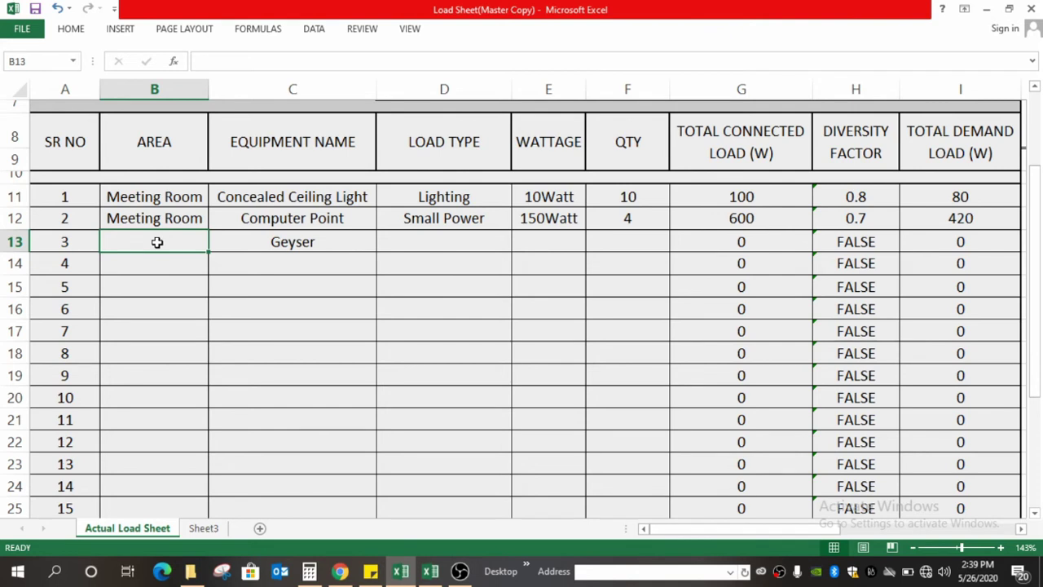
type("Toilet")
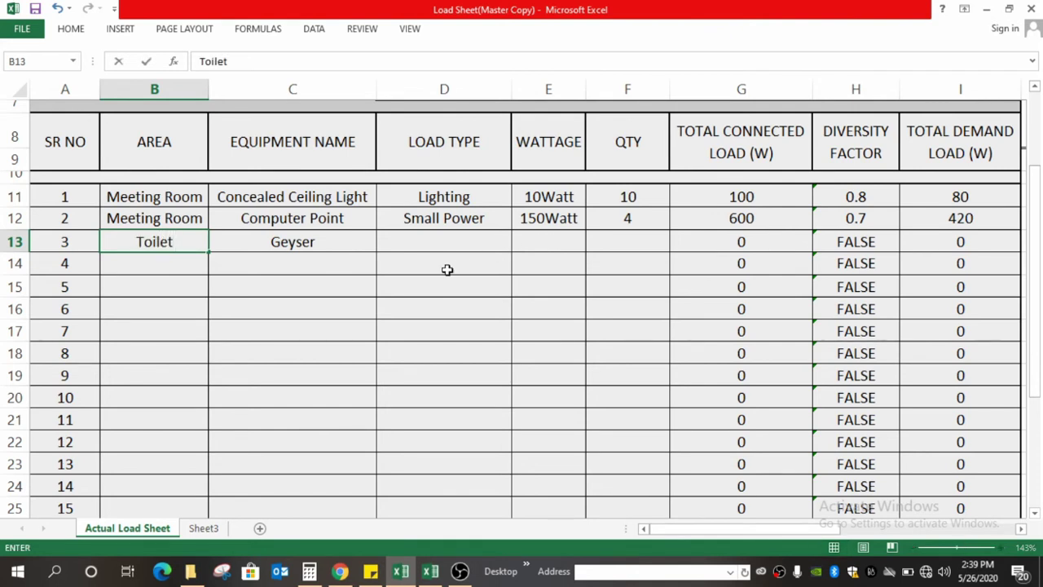
left_click(464, 242)
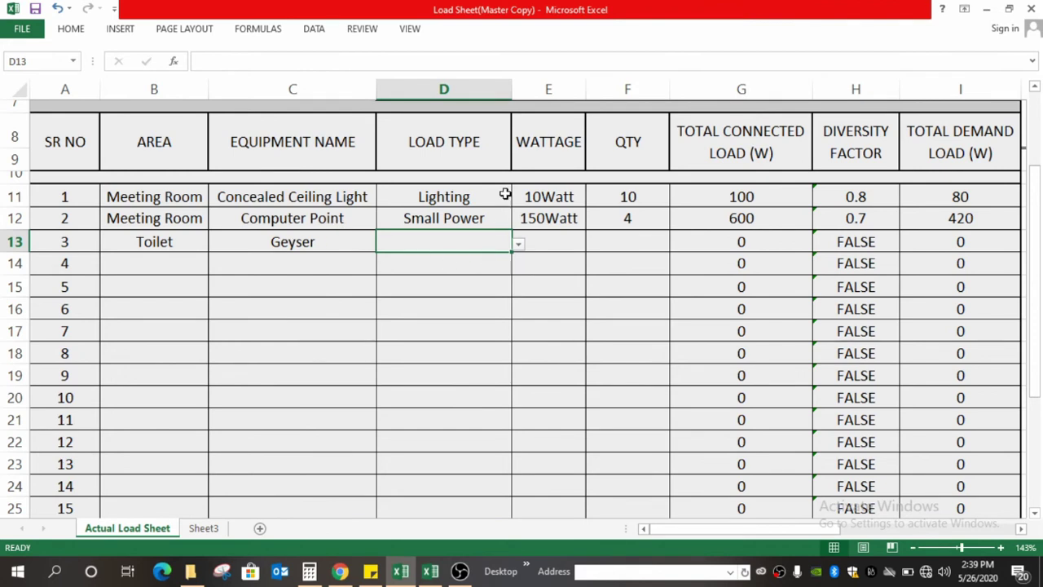
Give row 13 the Small Power load type, 500 W wattage and quantity 1.
left_click(519, 244)
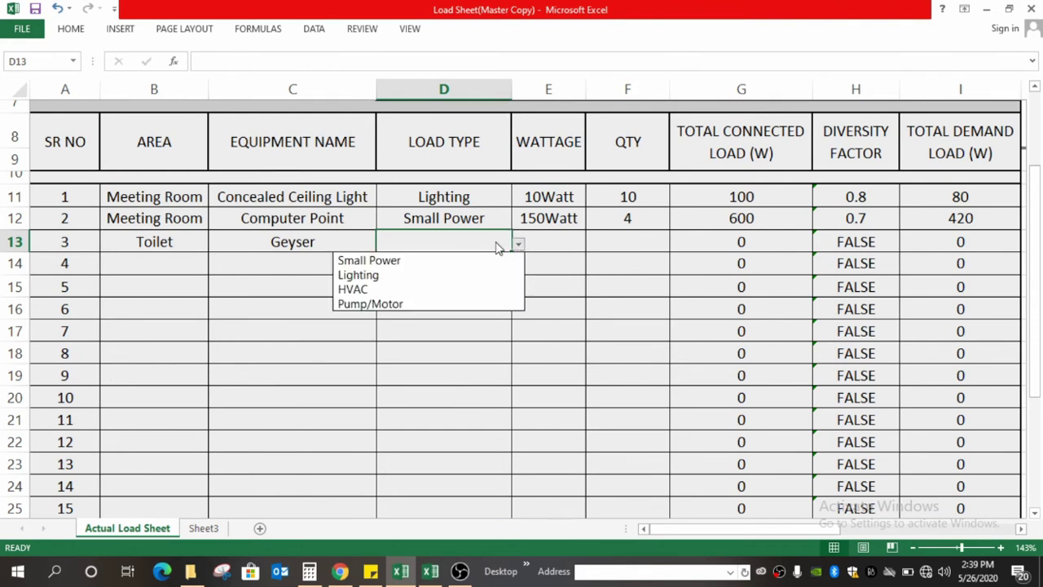
left_click(415, 261)
left_click(563, 240)
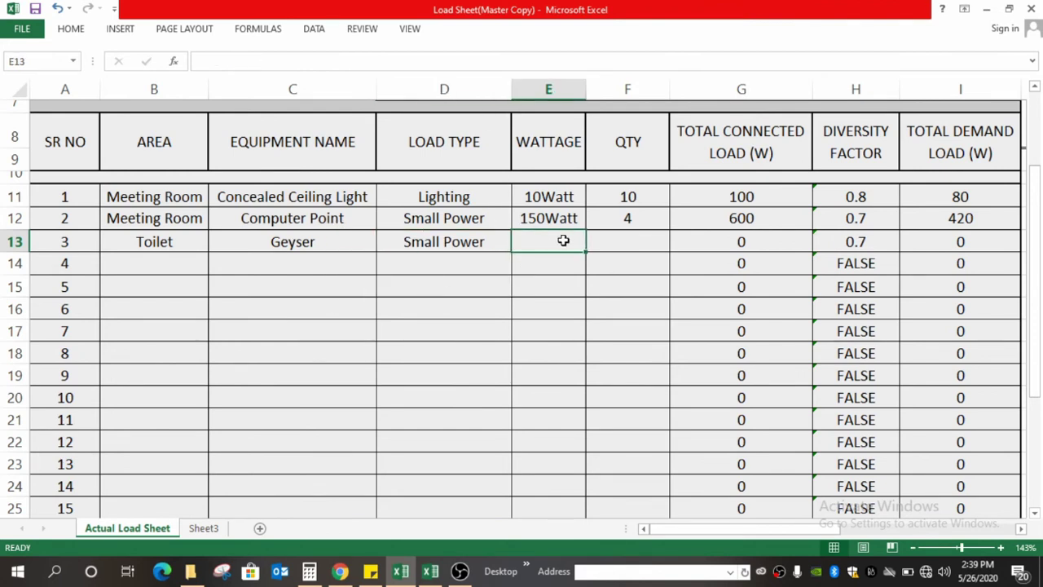
type("500")
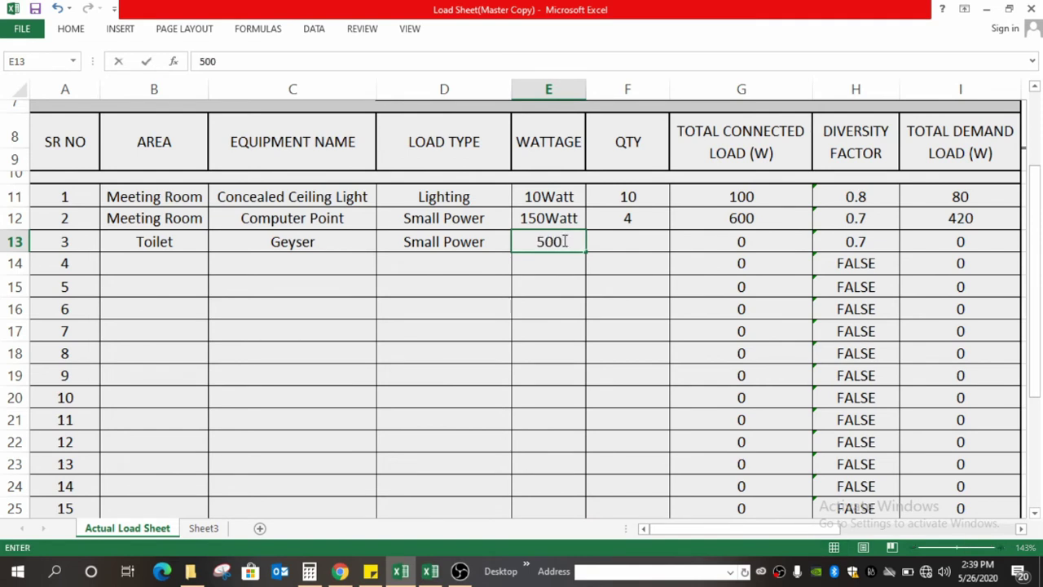
key("Tab")
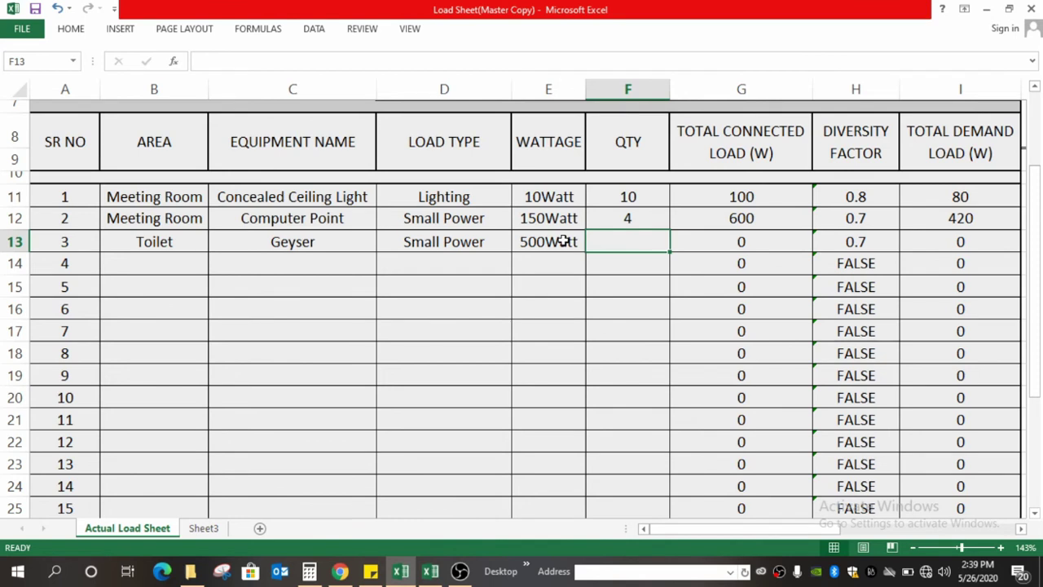
type("1")
key("Tab")
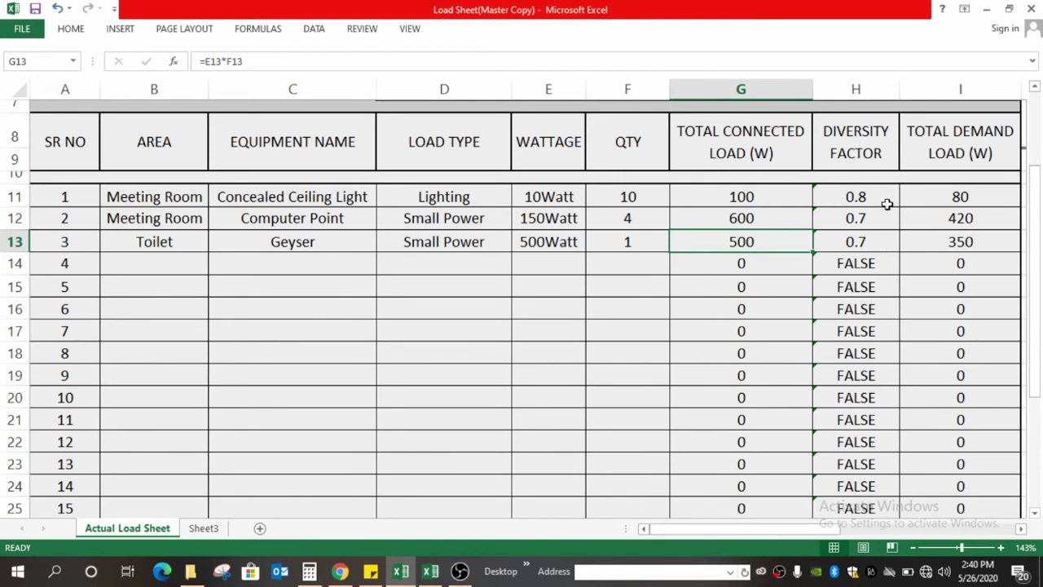
Inspect the H13 diversity factor and I13 demand load formulas without changing them.
left_click(886, 242)
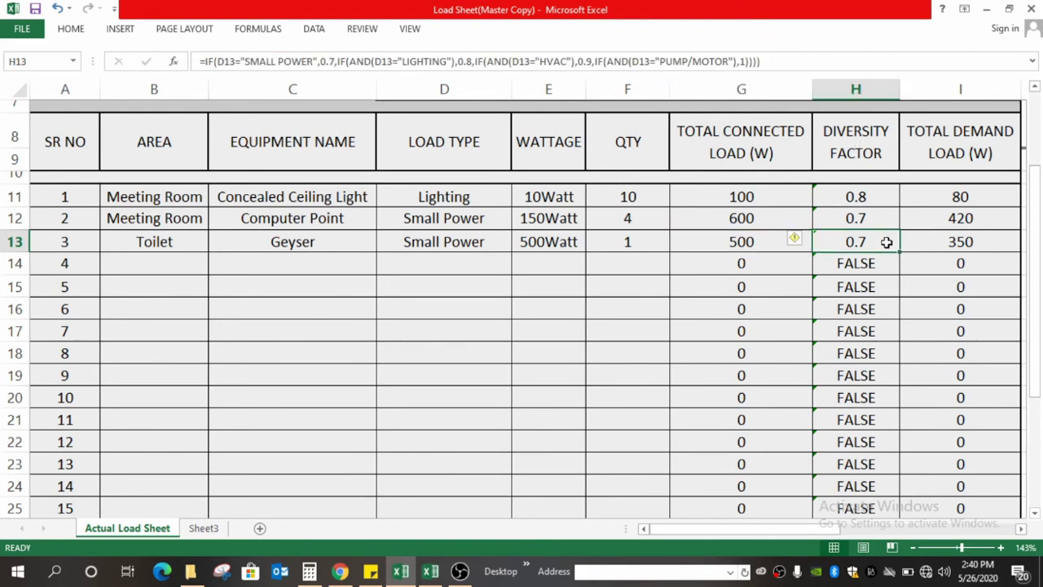
double_click(983, 241)
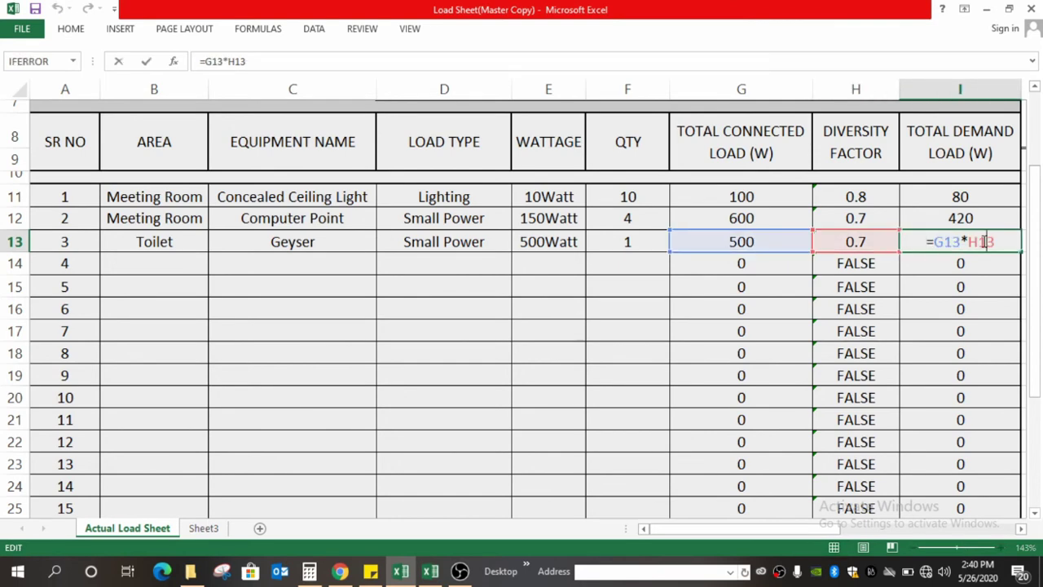
key("Escape")
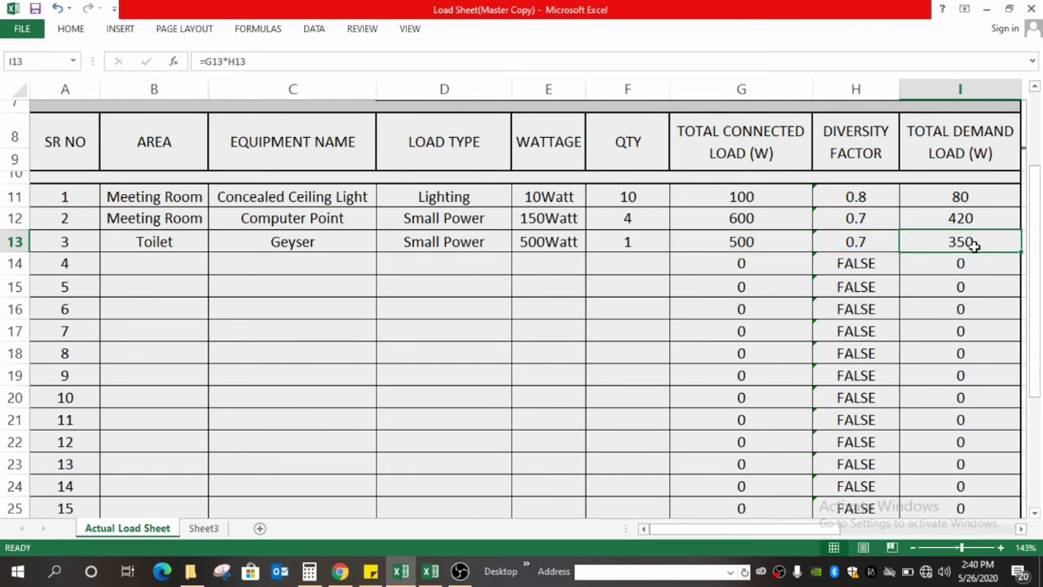
scroll(815, 281, "down", 2)
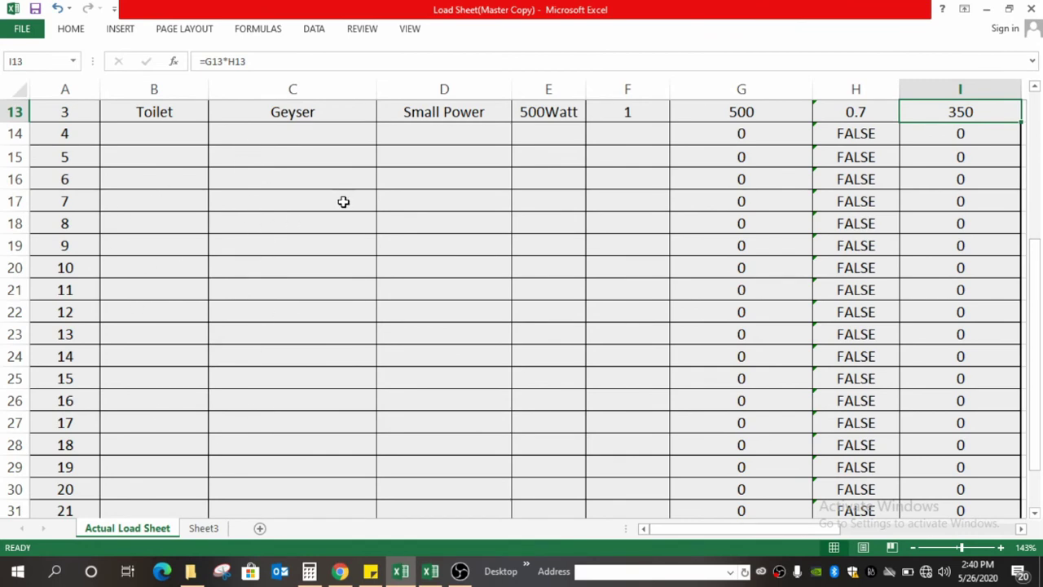
scroll(314, 237, "down", 4)
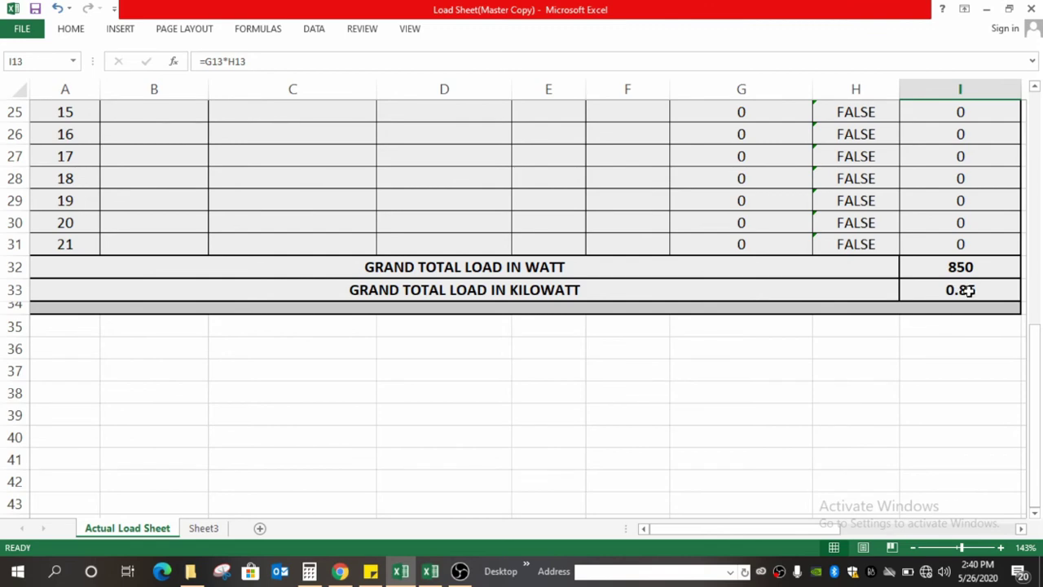
scroll(986, 290, "up", 2)
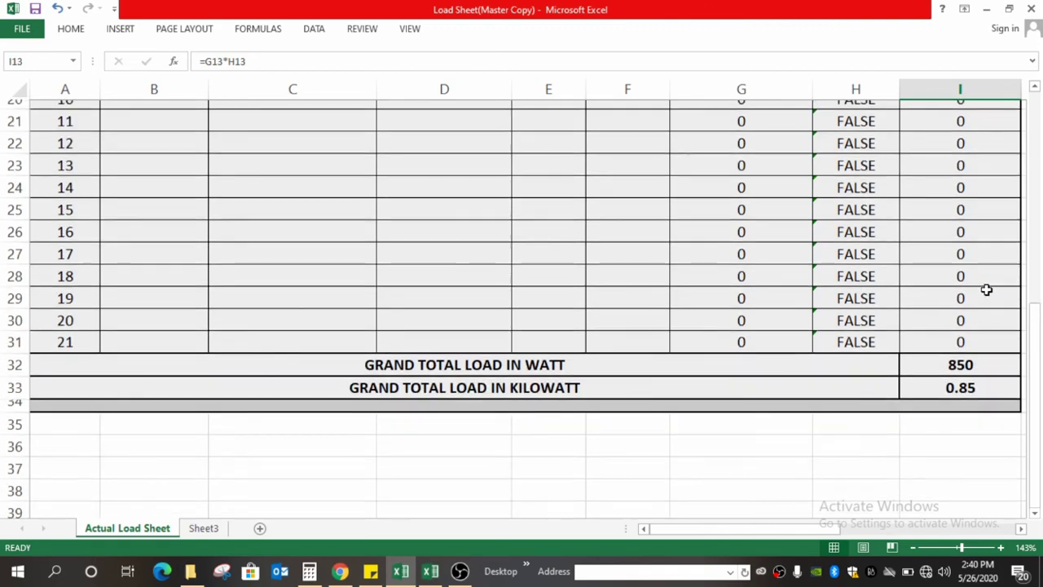
scroll(966, 426, "up", 2)
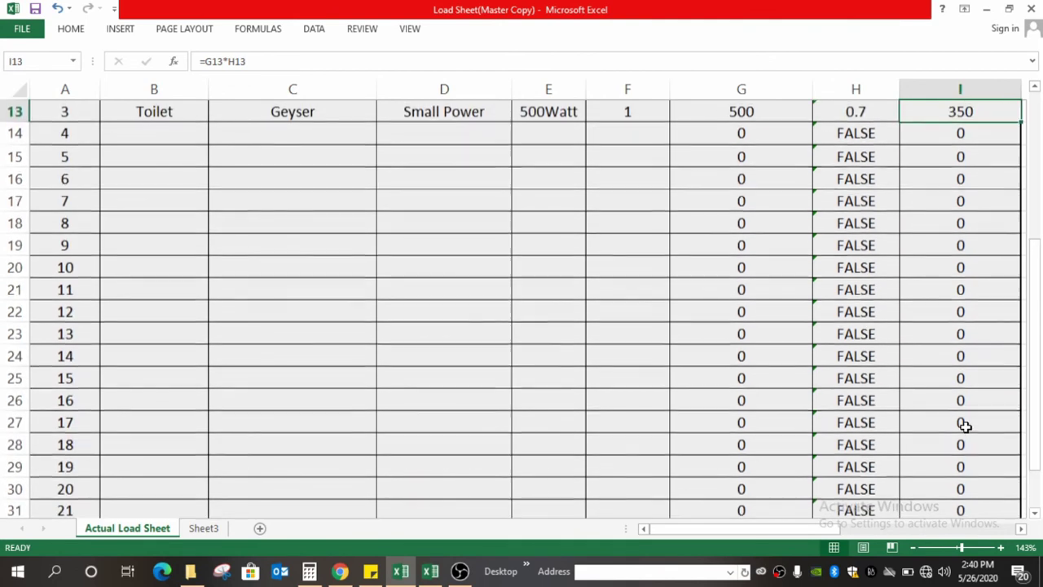
scroll(807, 421, "up", 4)
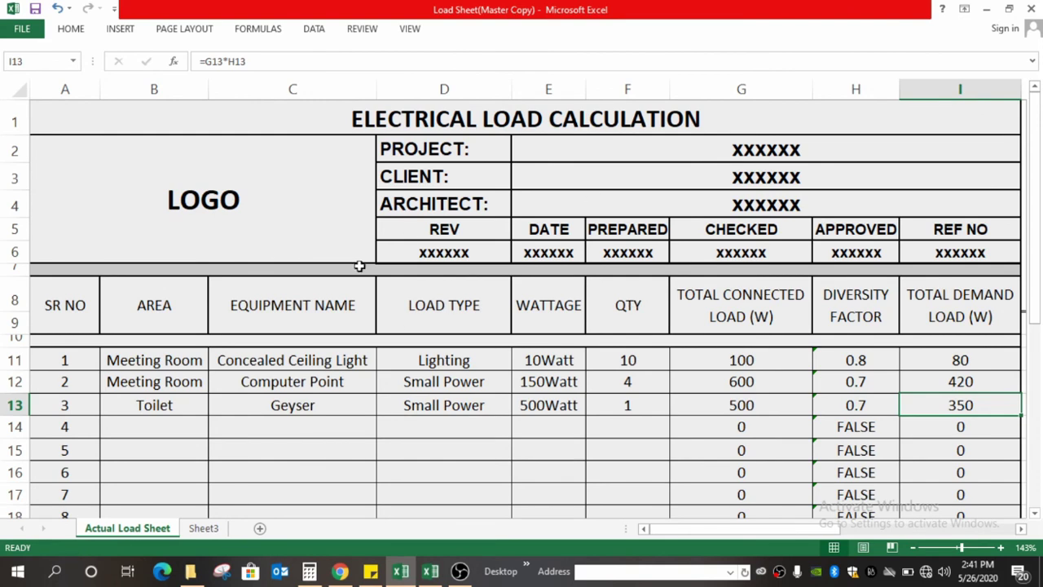
scroll(173, 410, "down", 2)
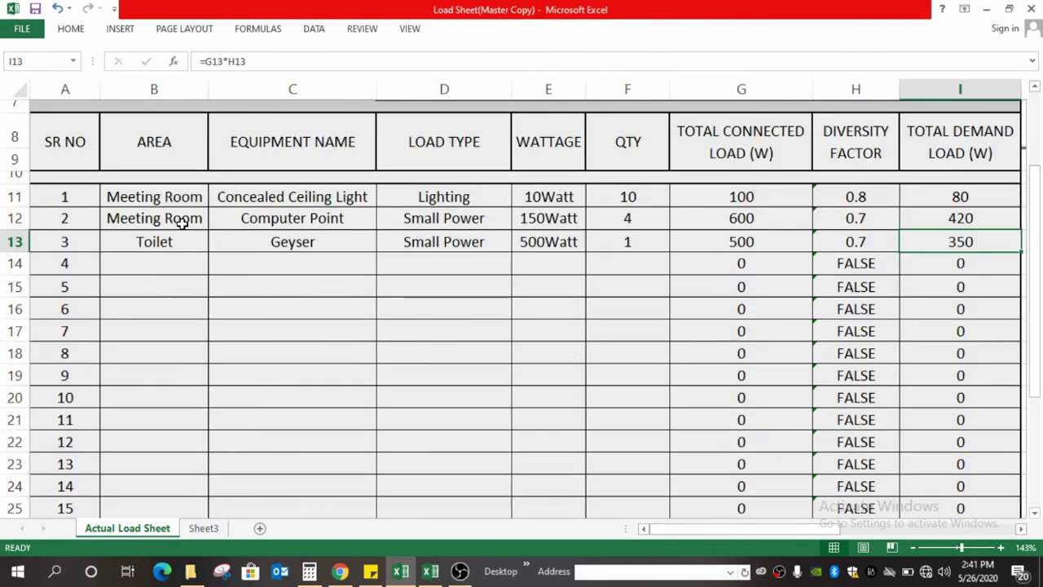
left_click(148, 202)
left_click(149, 216)
left_click(150, 240)
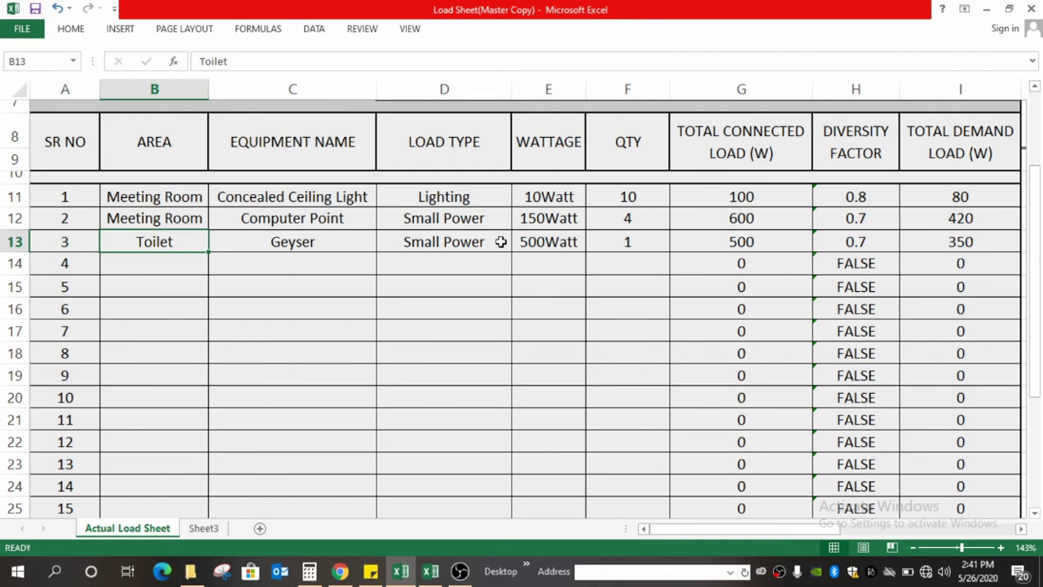
left_click(316, 201)
left_click(383, 198)
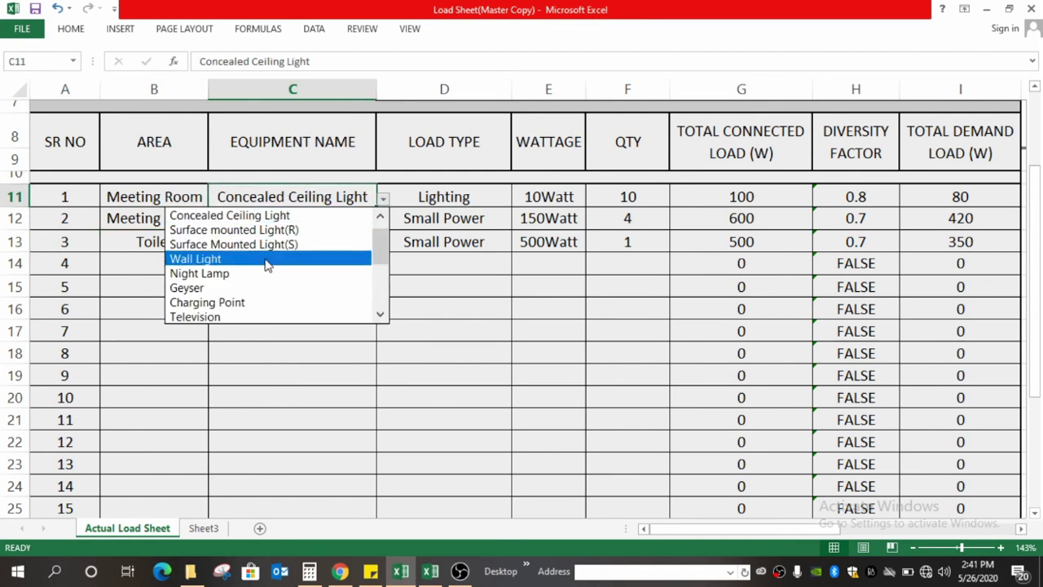
left_click(461, 207)
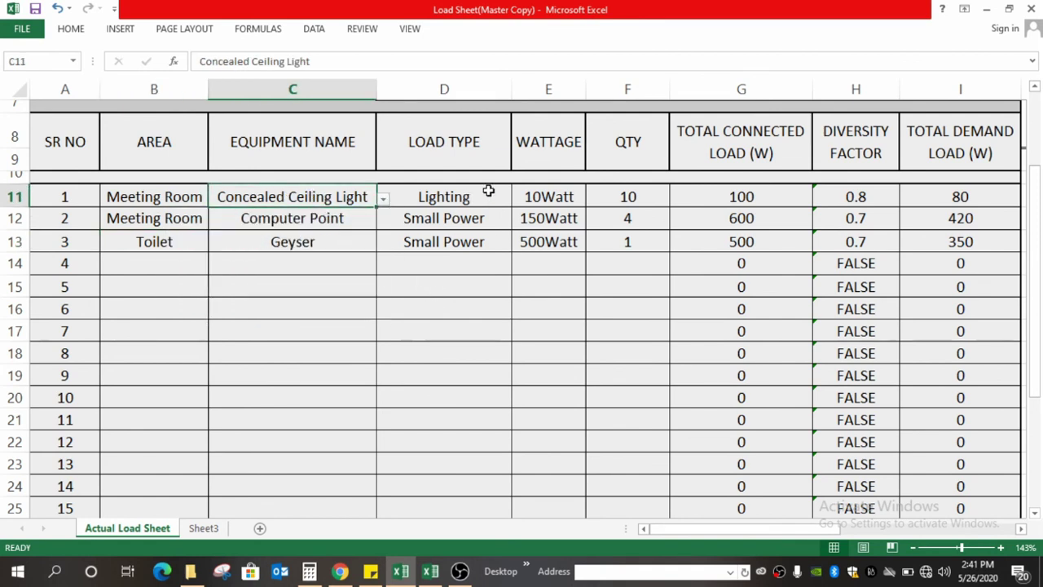
left_click(489, 193)
left_click(518, 198)
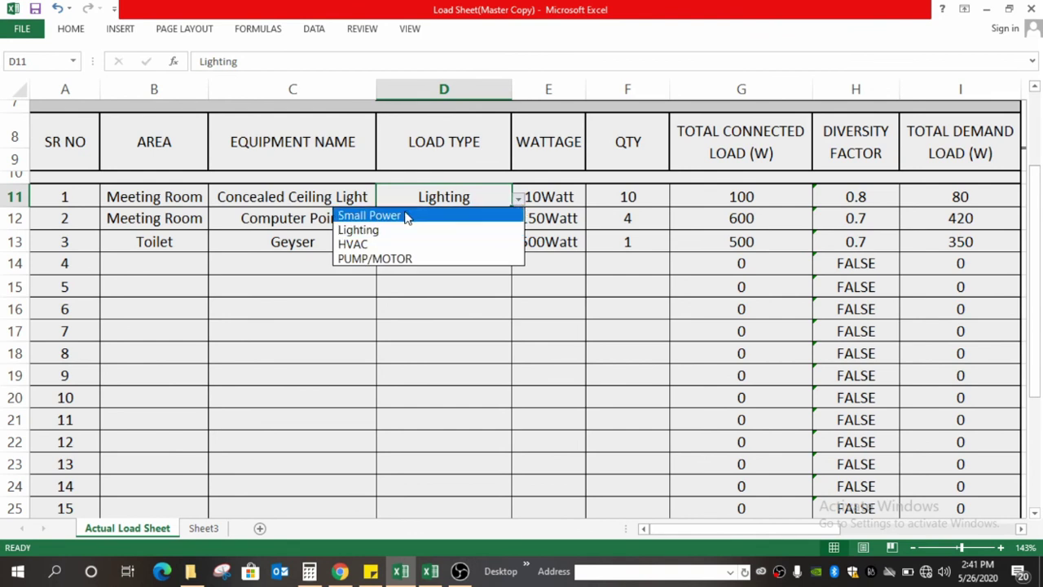
left_click(570, 190)
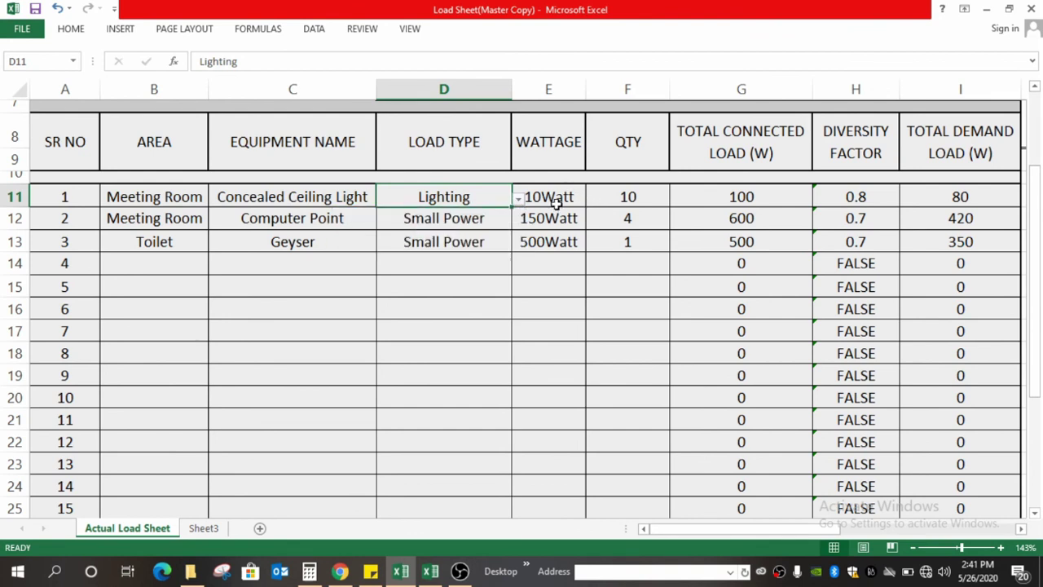
left_click(554, 202)
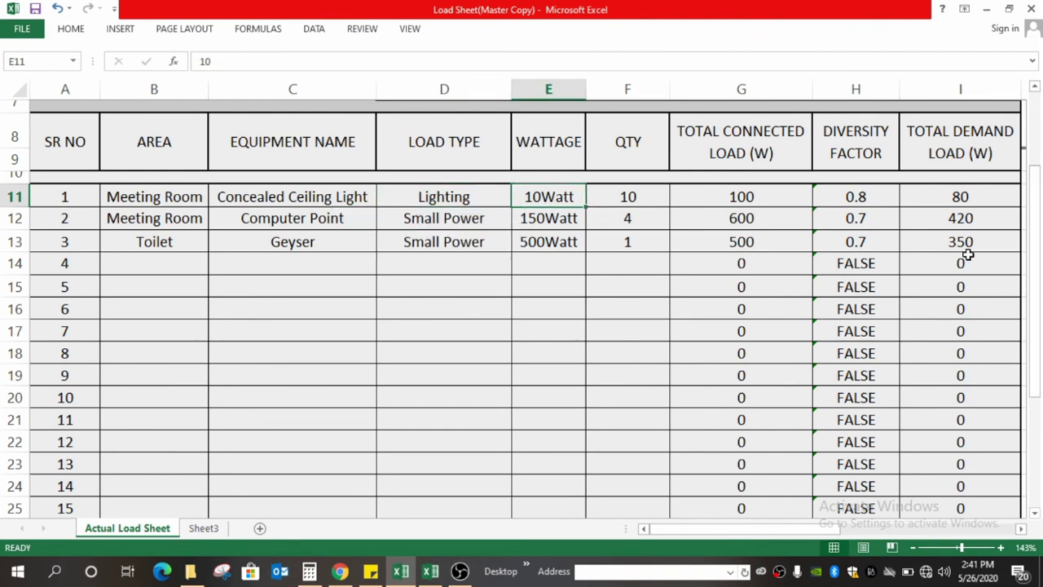
scroll(966, 277, "down", 6)
left_click(967, 307)
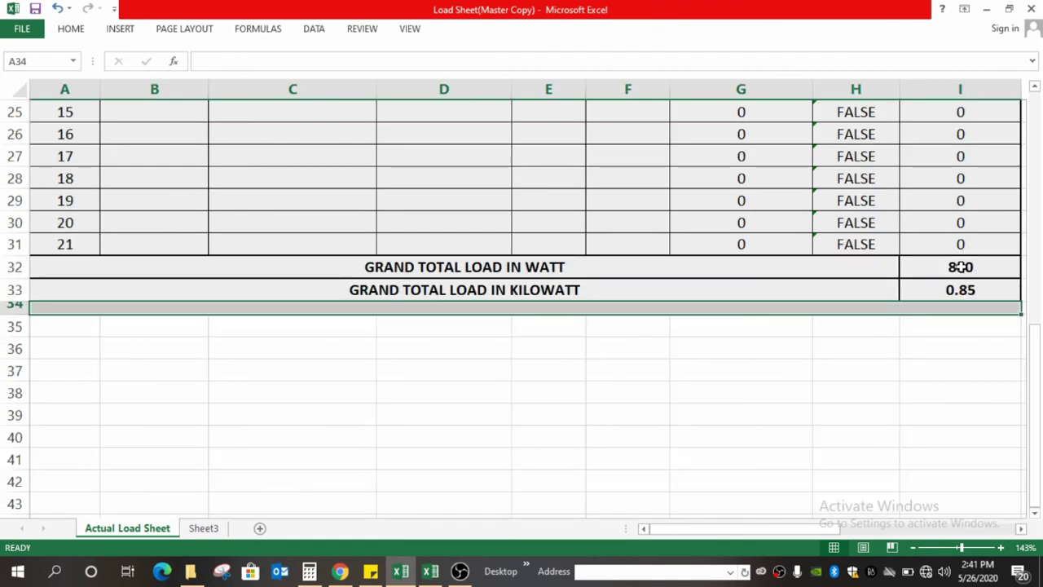
left_click(953, 269)
left_click(957, 291)
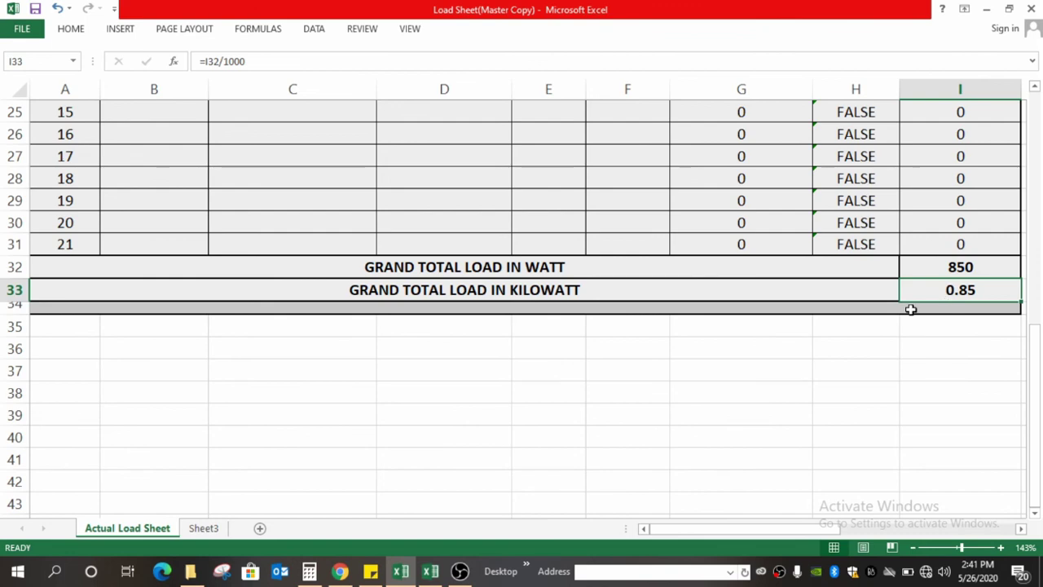
scroll(655, 398, "up", 4)
scroll(655, 398, "up", 4)
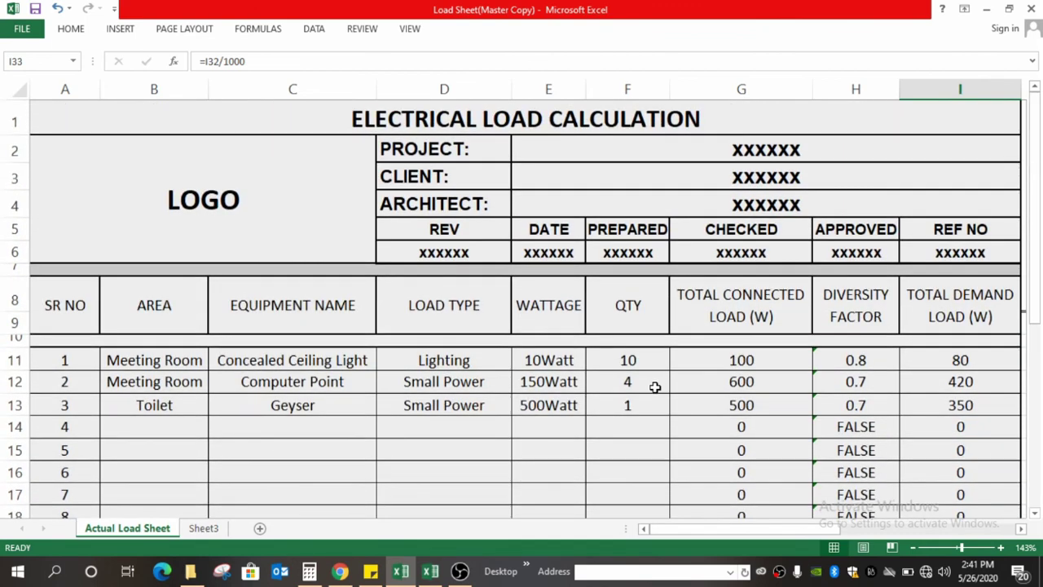